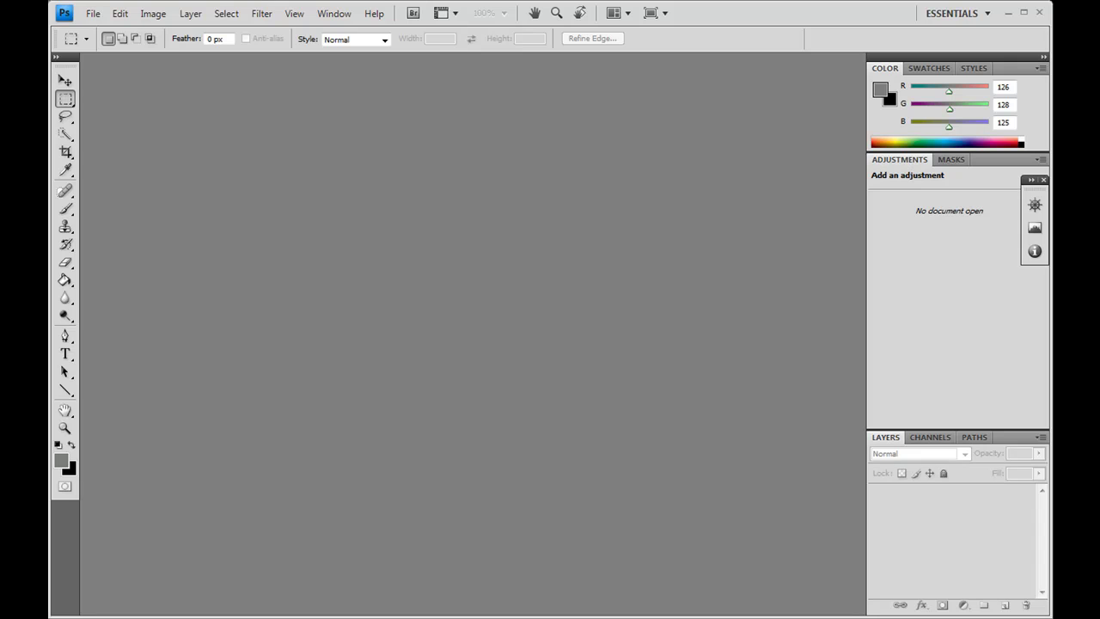
left_click(92, 13)
left_click(110, 47)
left_click(369, 218)
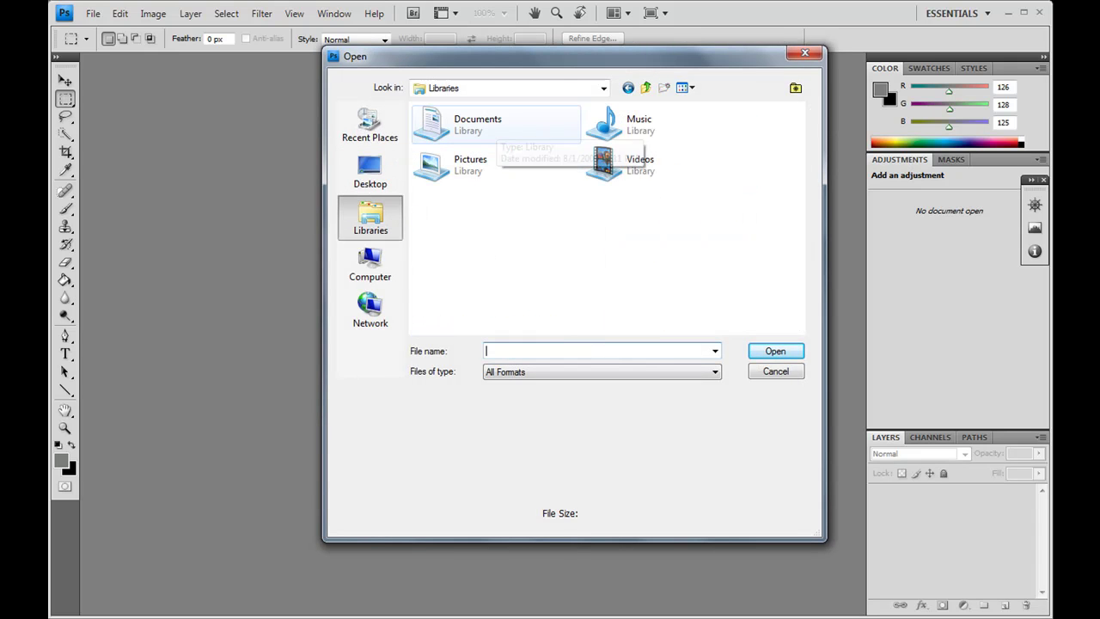
double_click(470, 165)
double_click(533, 150)
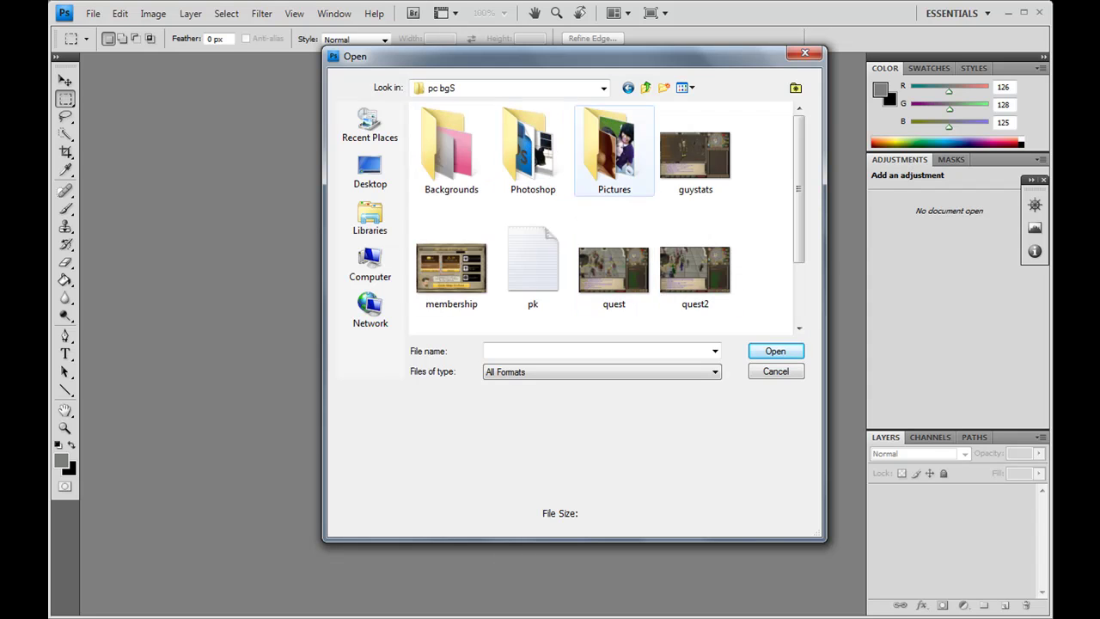
double_click(611, 150)
scroll(533, 151, "down", 2)
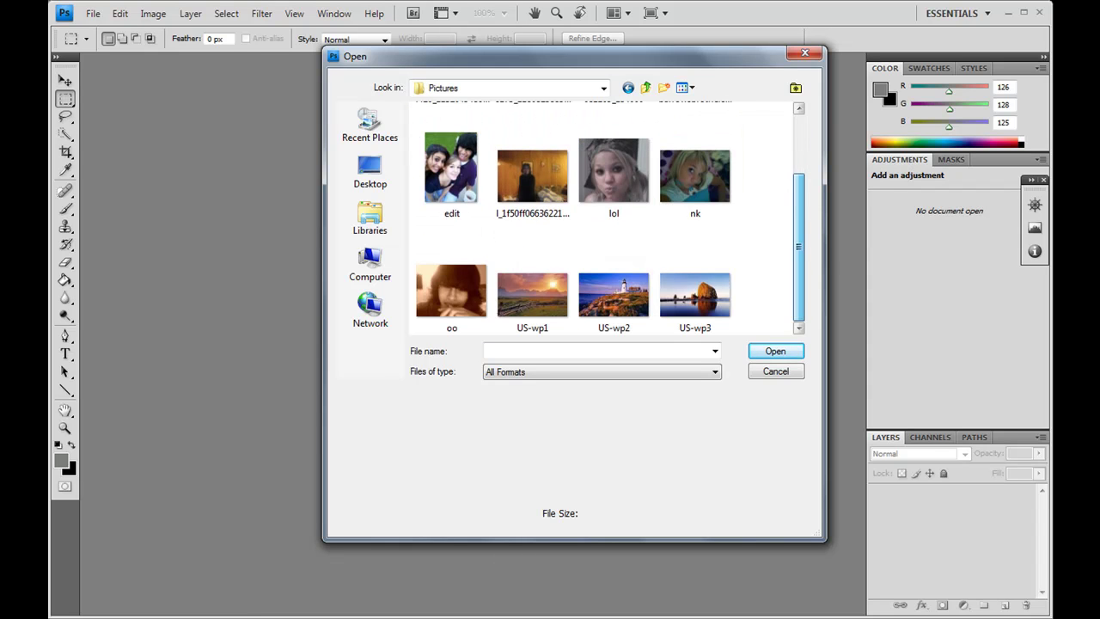
key("BackSpace")
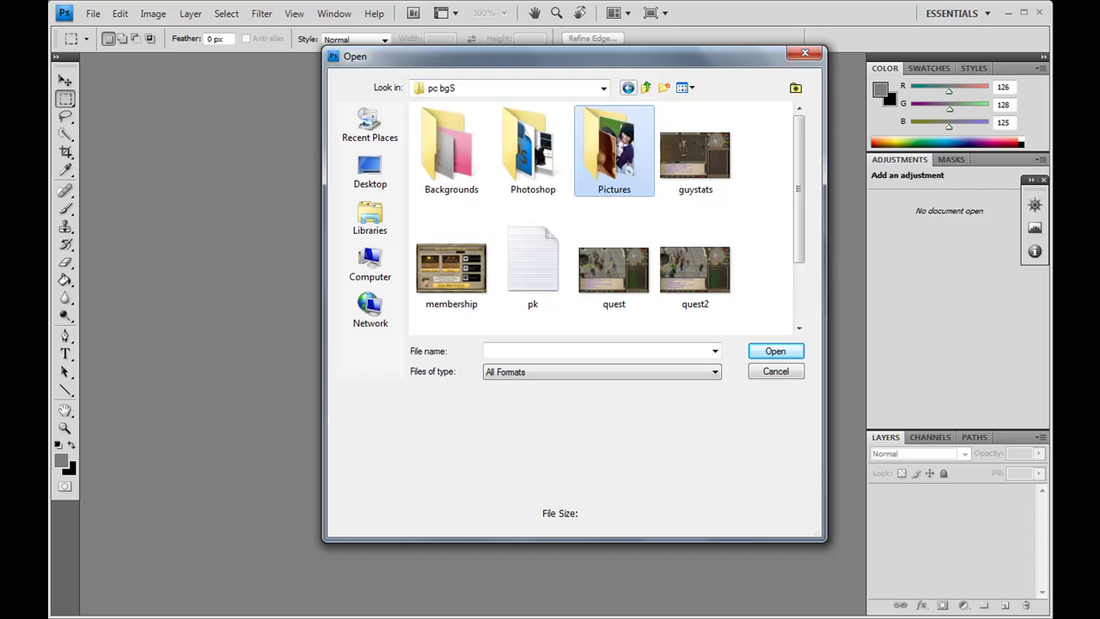
double_click(532, 151)
left_click(613, 151)
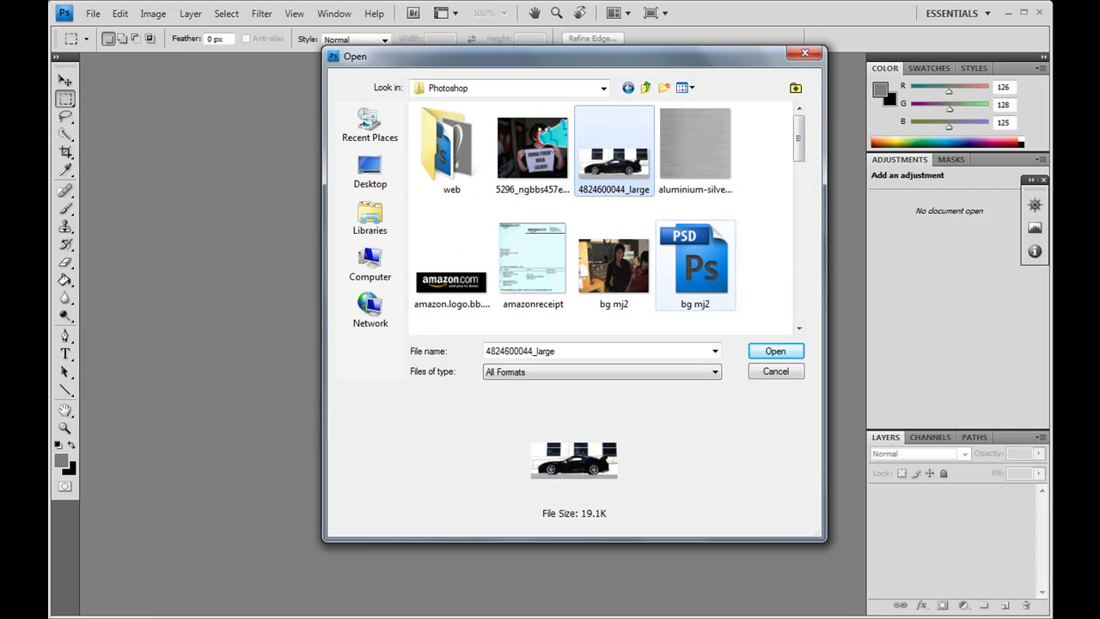
left_click(776, 350)
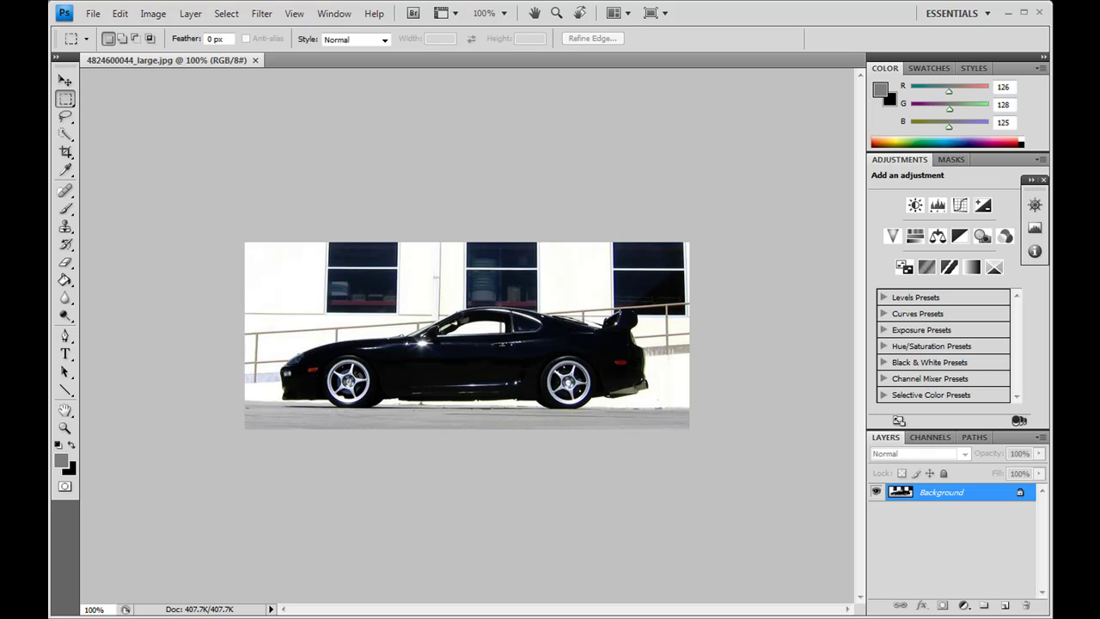
- Open the rim image m800black1 from the Photoshop folder as a second document
left_click(93, 12)
left_click(112, 41)
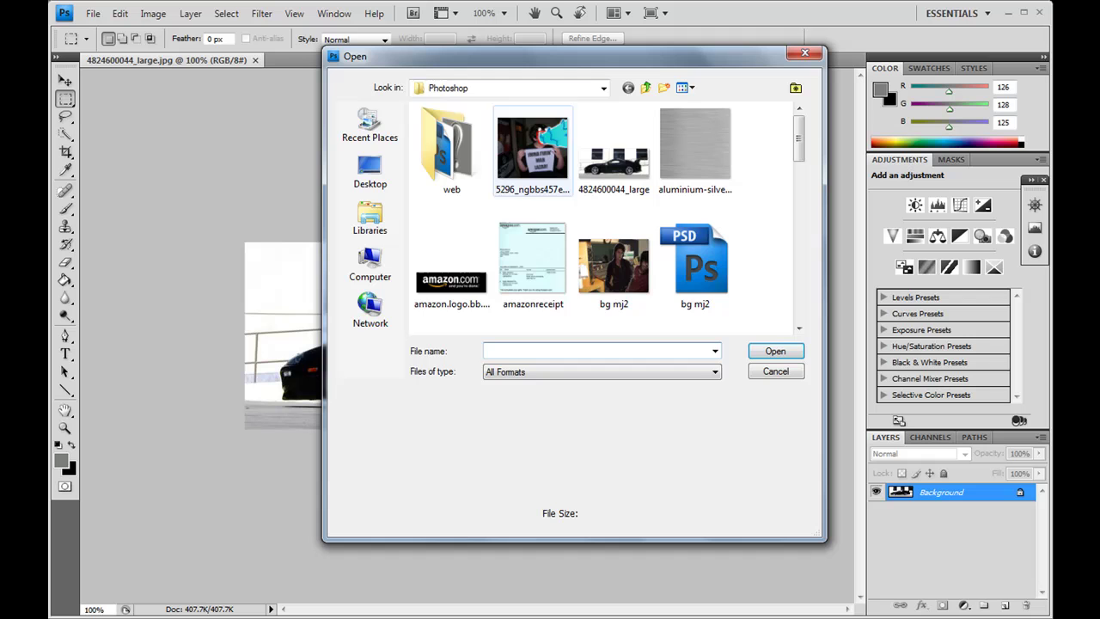
left_click_drag(799, 138, 798, 178)
left_click(694, 294)
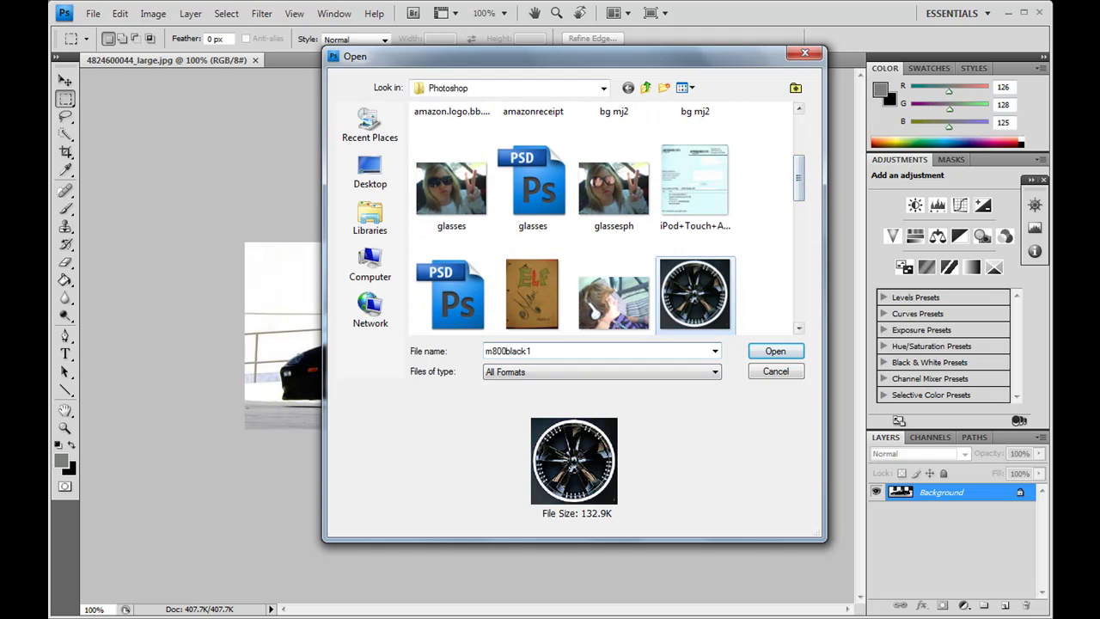
key("Return")
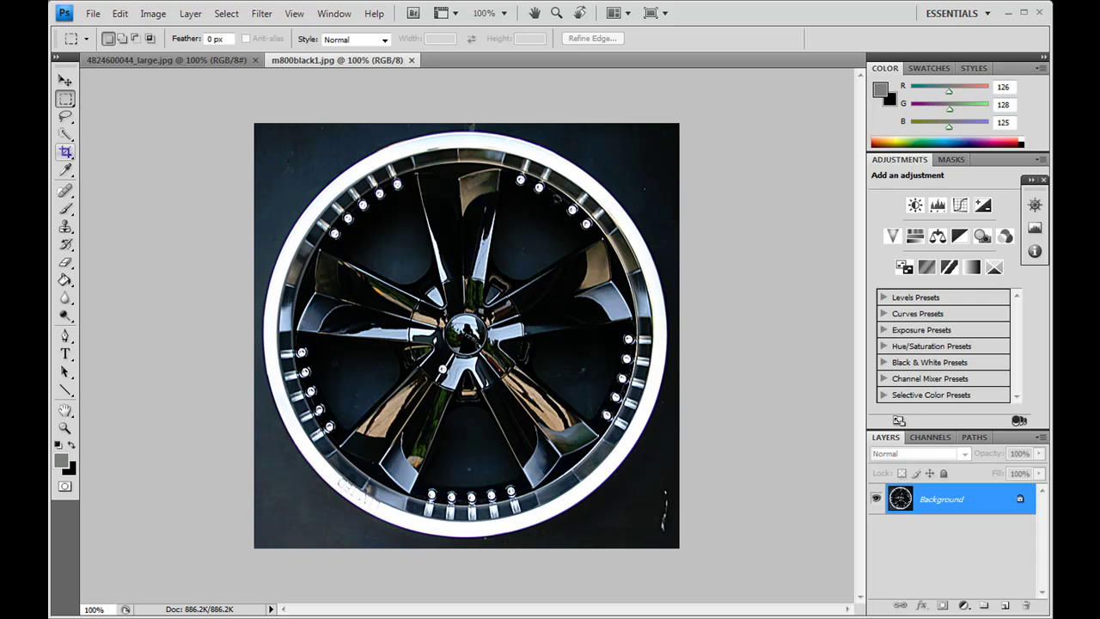
- Select the rim by tracing all the way around its outer edge with the Magnetic Lasso tool
left_click(65, 116)
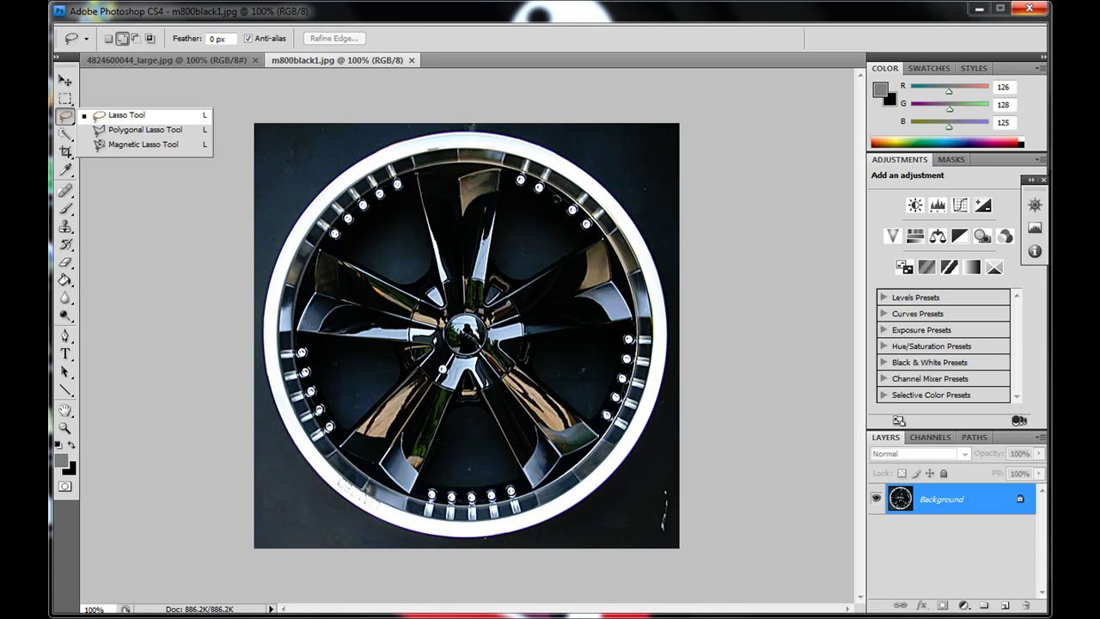
left_click(142, 145)
left_click(66, 116)
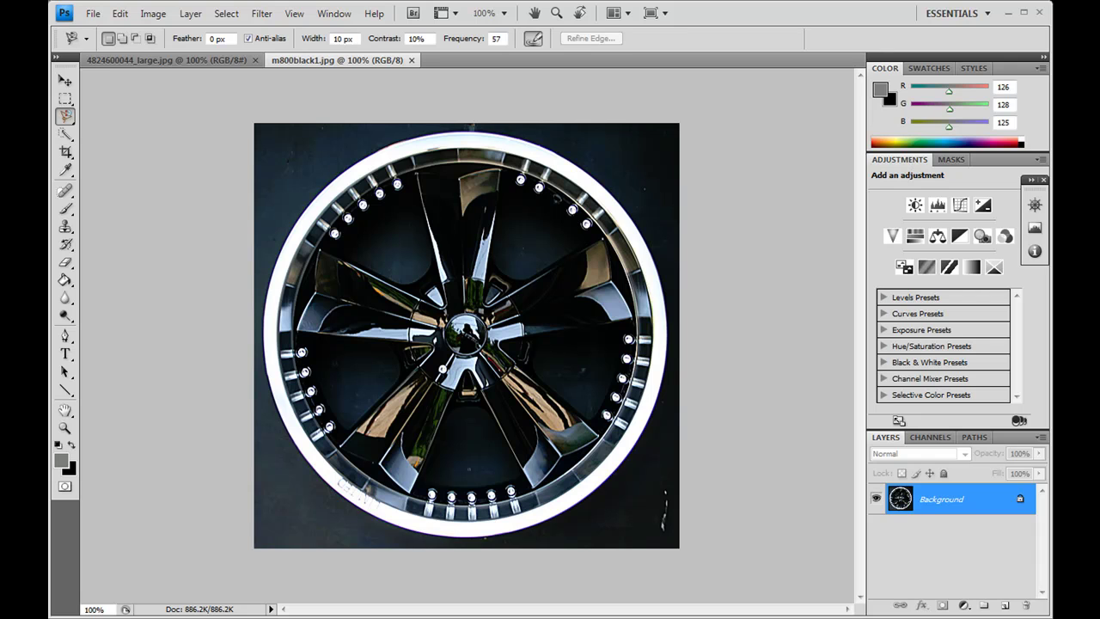
left_click(459, 131)
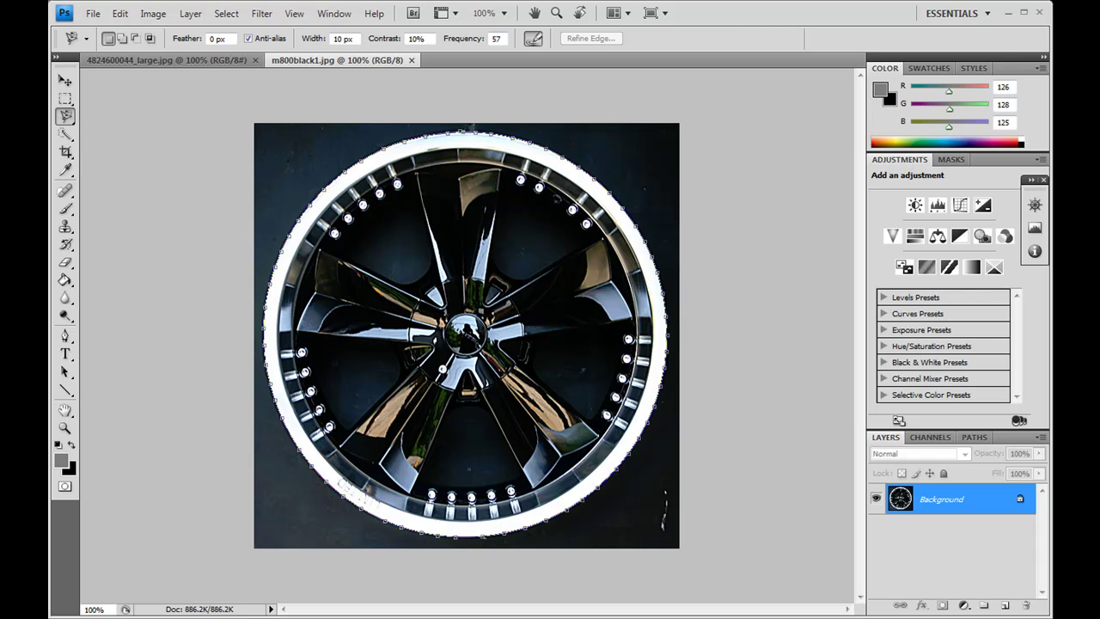
left_click(472, 131)
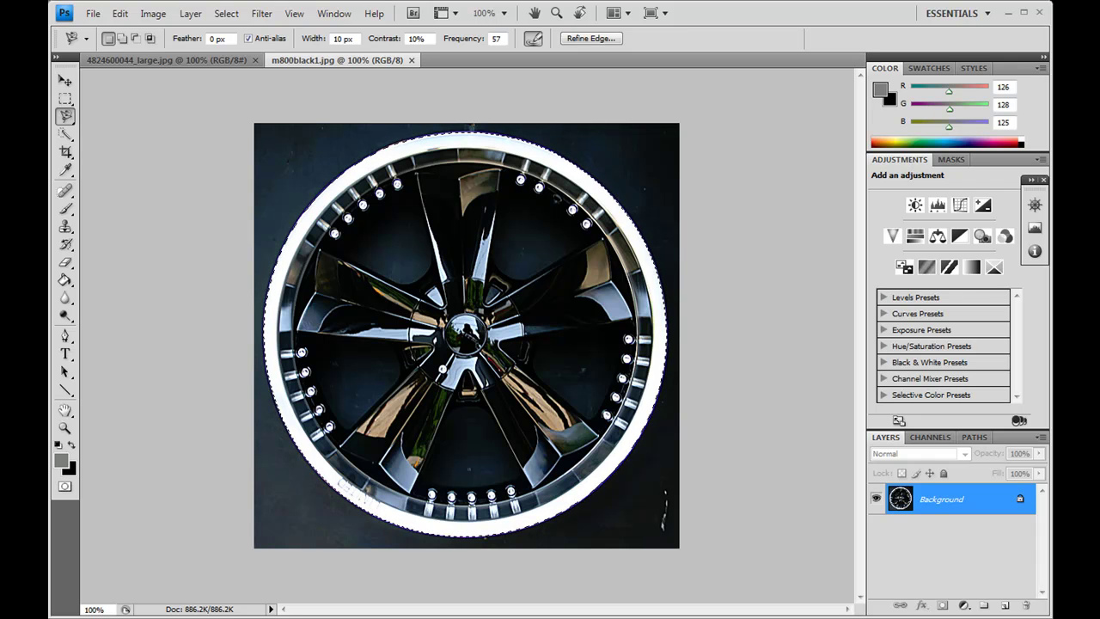
left_click(120, 13)
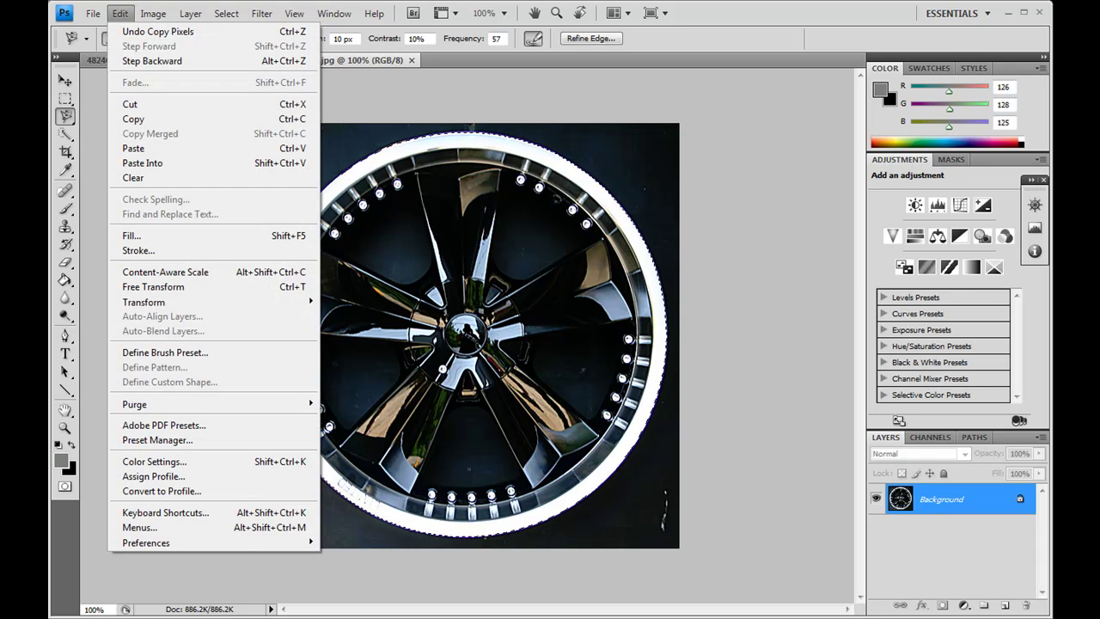
left_click(133, 118)
left_click(163, 60)
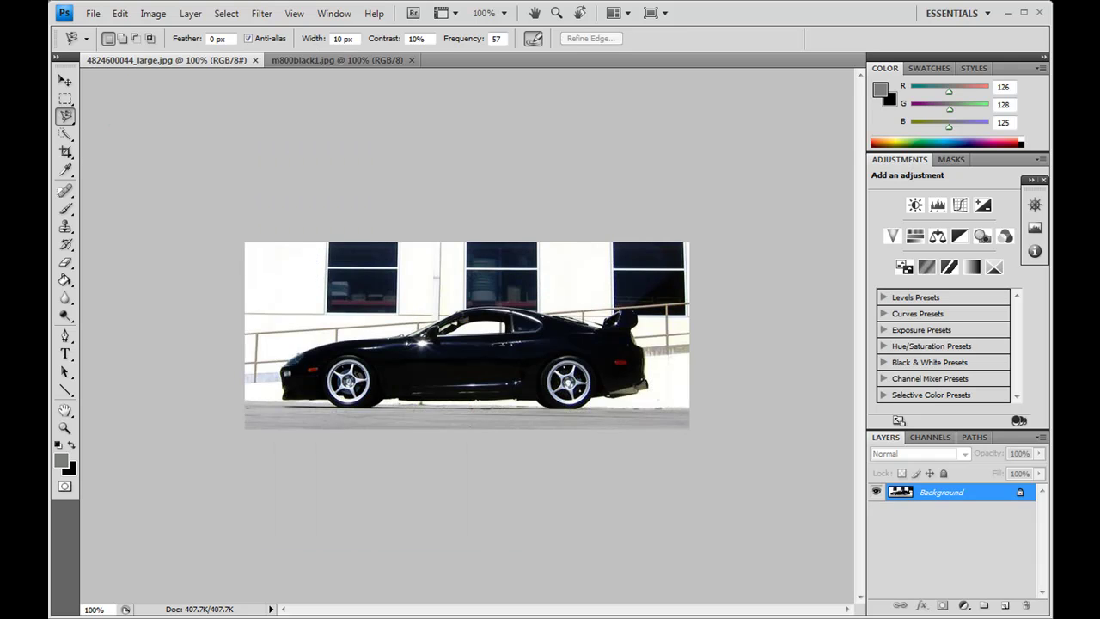
key("ctrl+v")
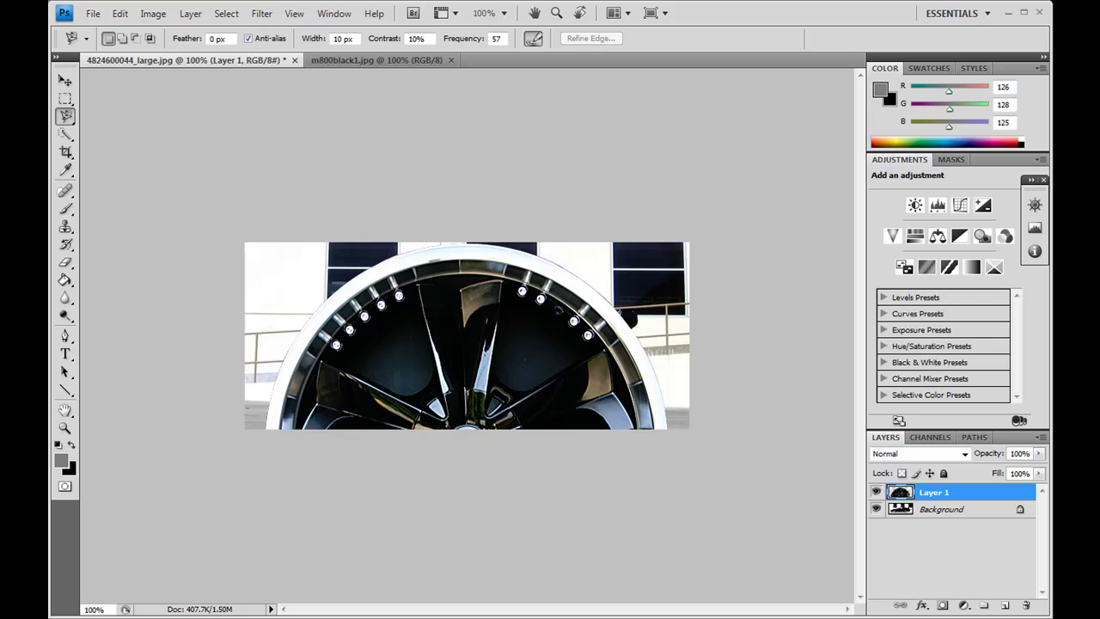
left_click(121, 13)
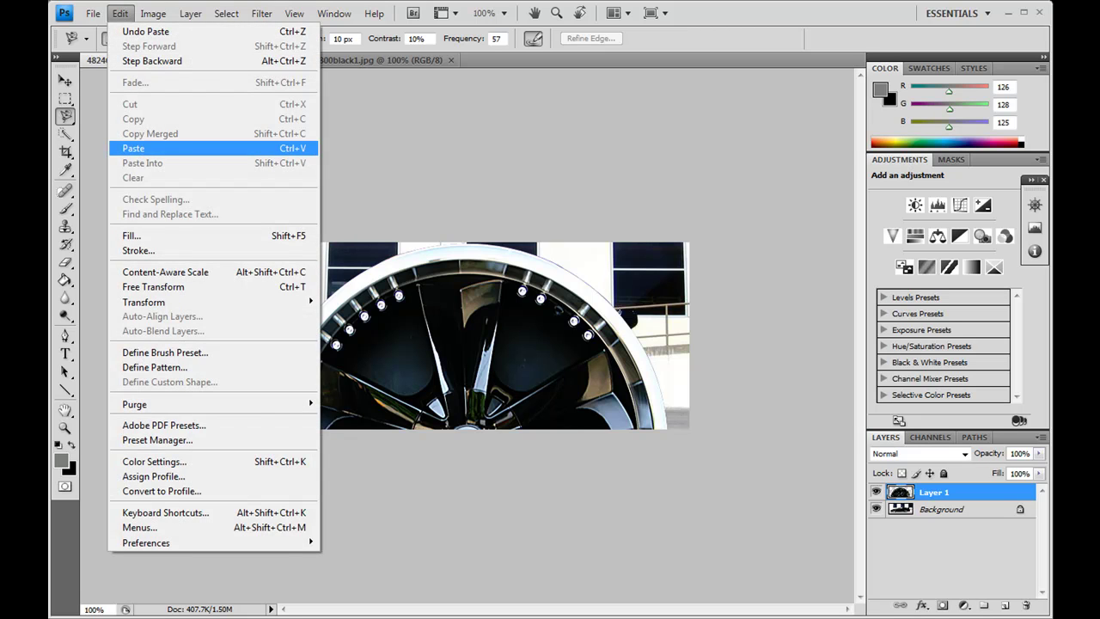
key("Escape")
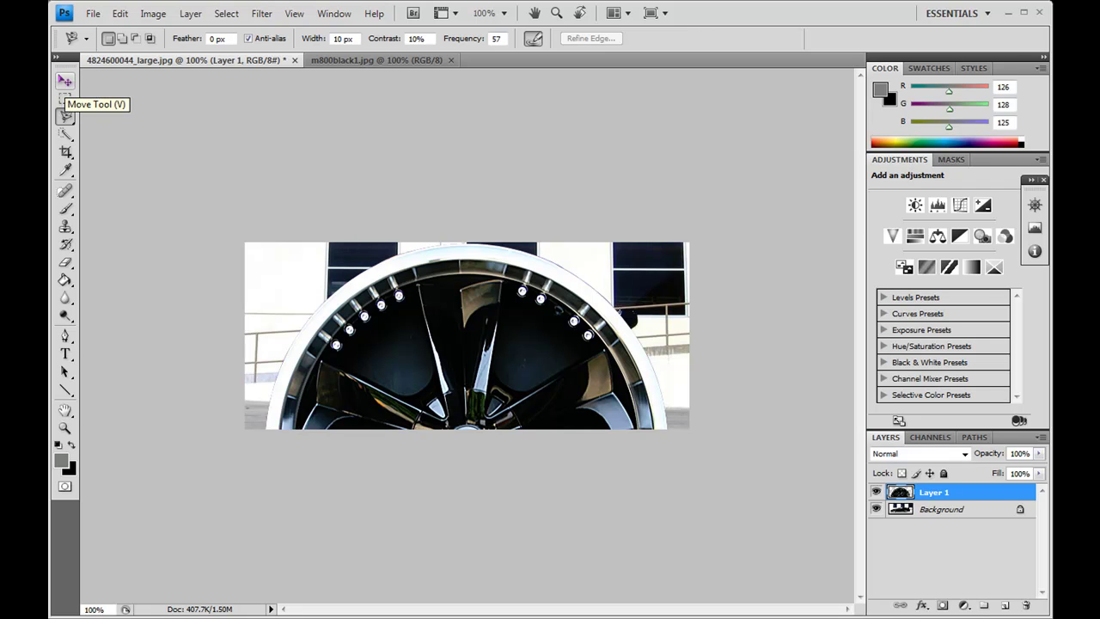
- Shift the pasted rim up and down over the car image with the Move tool
left_click(65, 81)
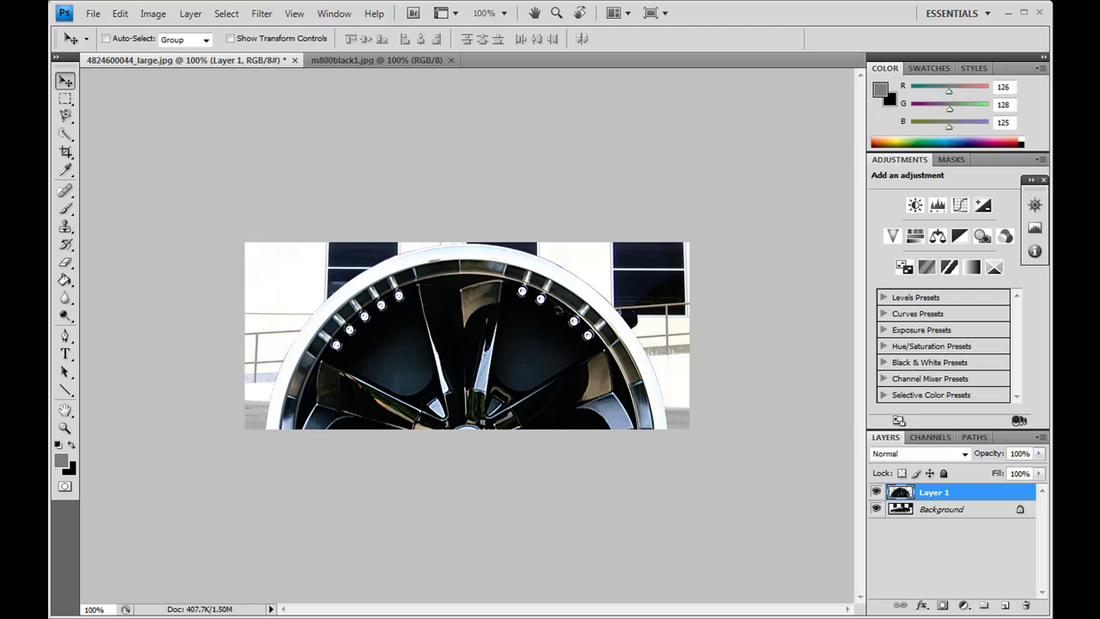
left_click_drag(466, 404, 465, 277)
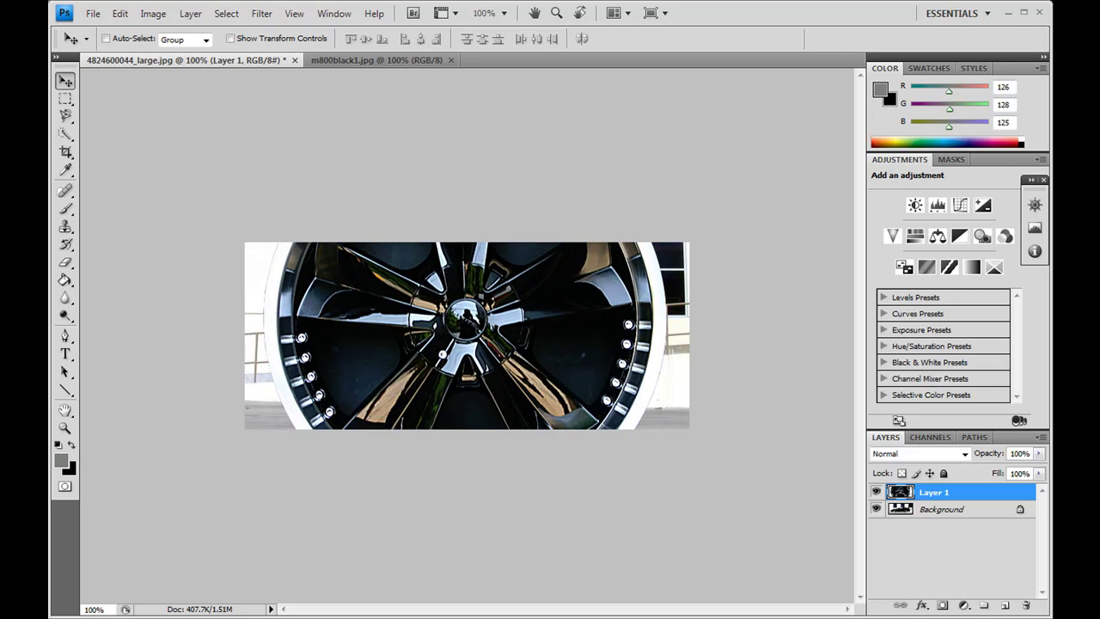
key("shift+Down")
key("shift+Down")
key("shift+Down")
key("shift+Down")
key("shift+Down")
key("shift+Down")
key("shift+Down")
key("shift+Down")
key("shift+Down")
key("shift+Down")
key("shift+Down")
key("shift+Down")
key("shift+Down")
key("shift+Down")
key("shift+Down")
key("shift+Down")
key("shift+Down")
key("shift+Down")
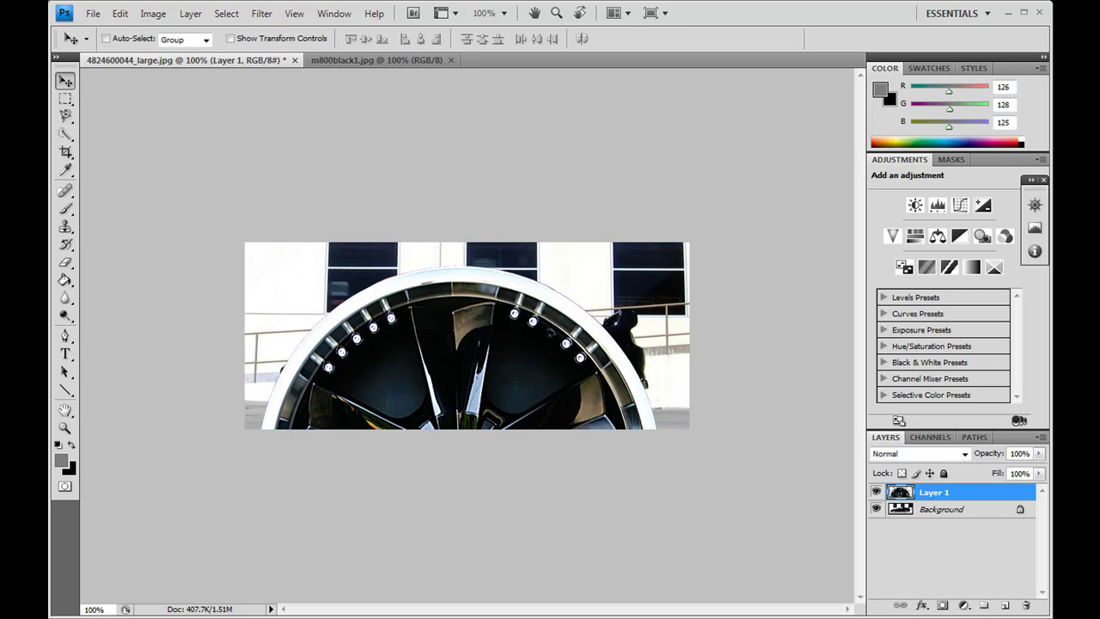
key("shift+Up")
key("shift+Up")
key("shift+Up")
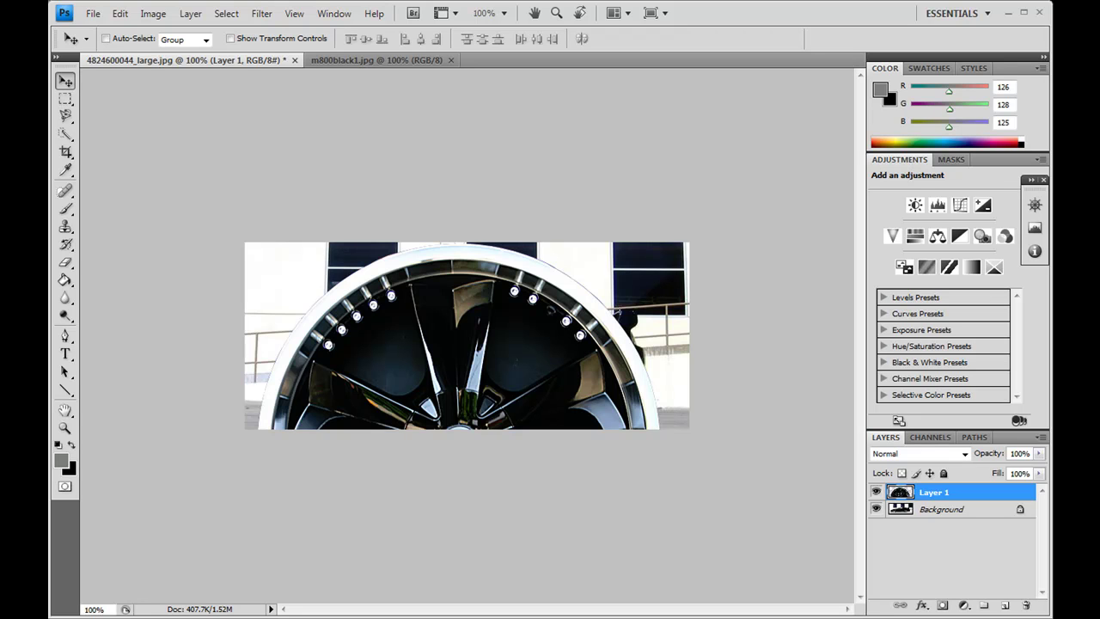
- Reduce the height of the pasted rim with Free Transform
left_click(119, 13)
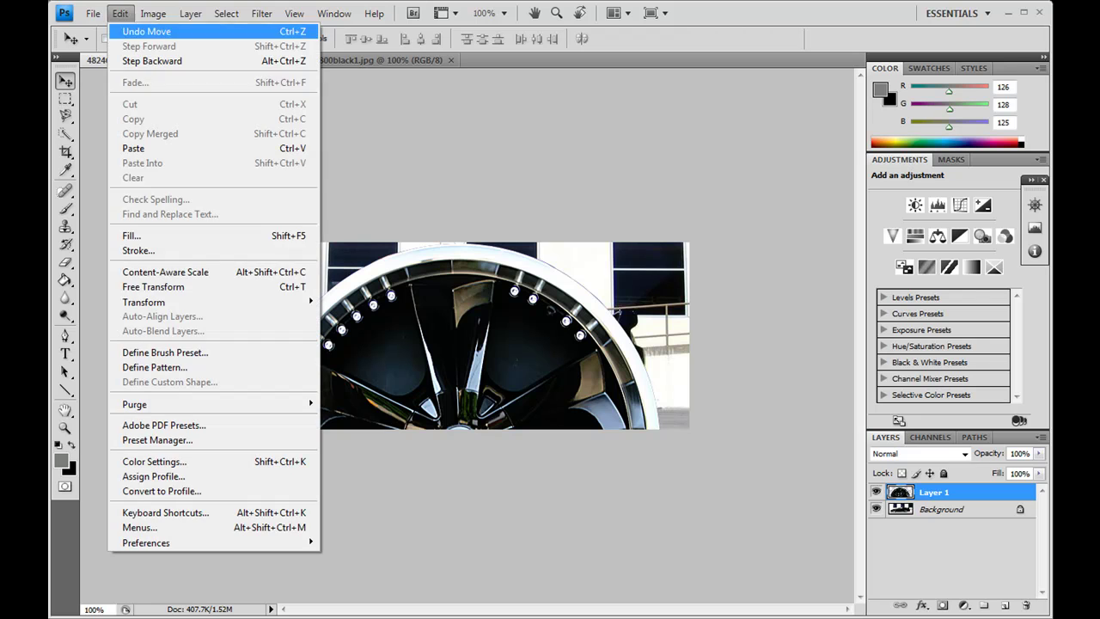
key("Return")
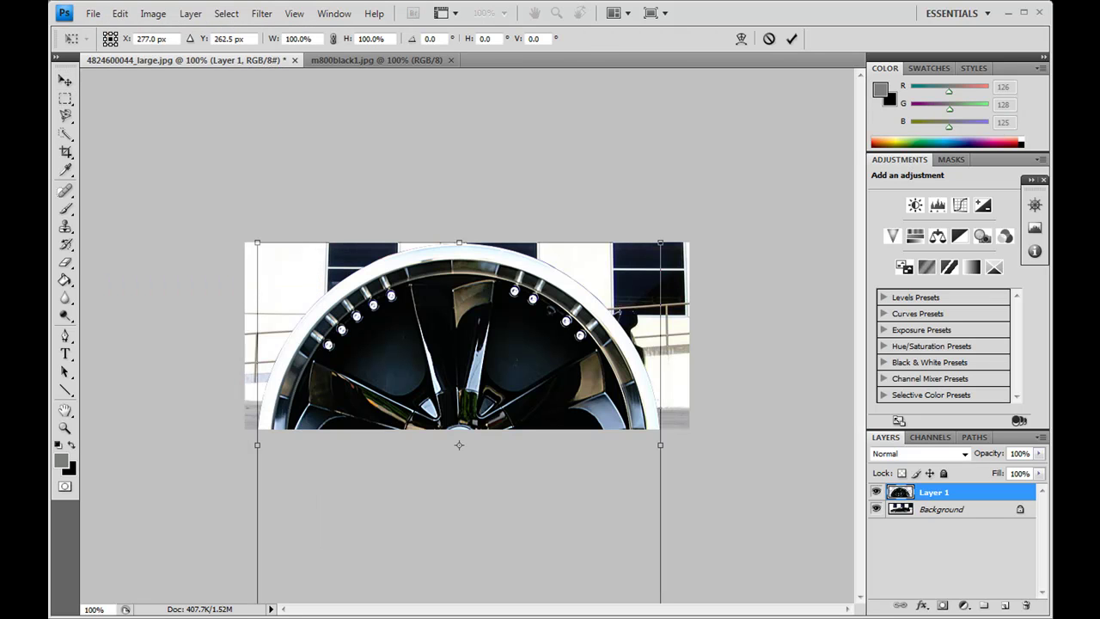
left_click_drag(458, 242, 459, 342)
left_click(791, 39)
key("ctrl+z")
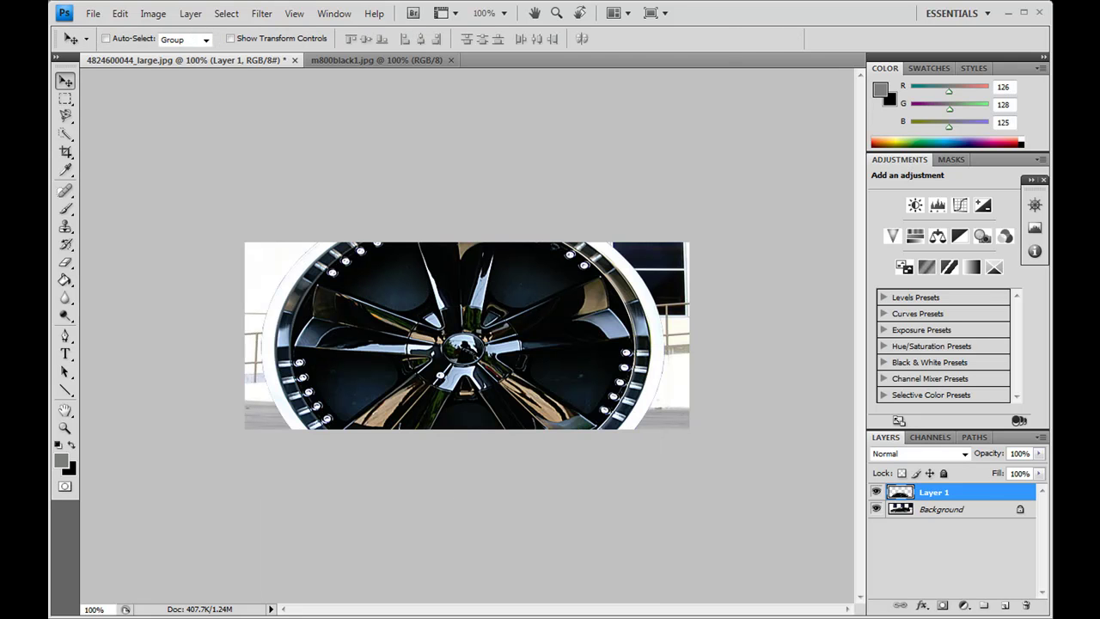
- Shrink the rim to roughly half its size with Free Transform and move it over the front half of the car
key("ctrl+t")
left_click_drag(664, 501, 464, 348)
left_click(792, 39)
left_click_drag(448, 284, 491, 308)
- Scale the rim down to about wheel size with Free Transform and place it over the car's rear wheel
key("ctrl+t")
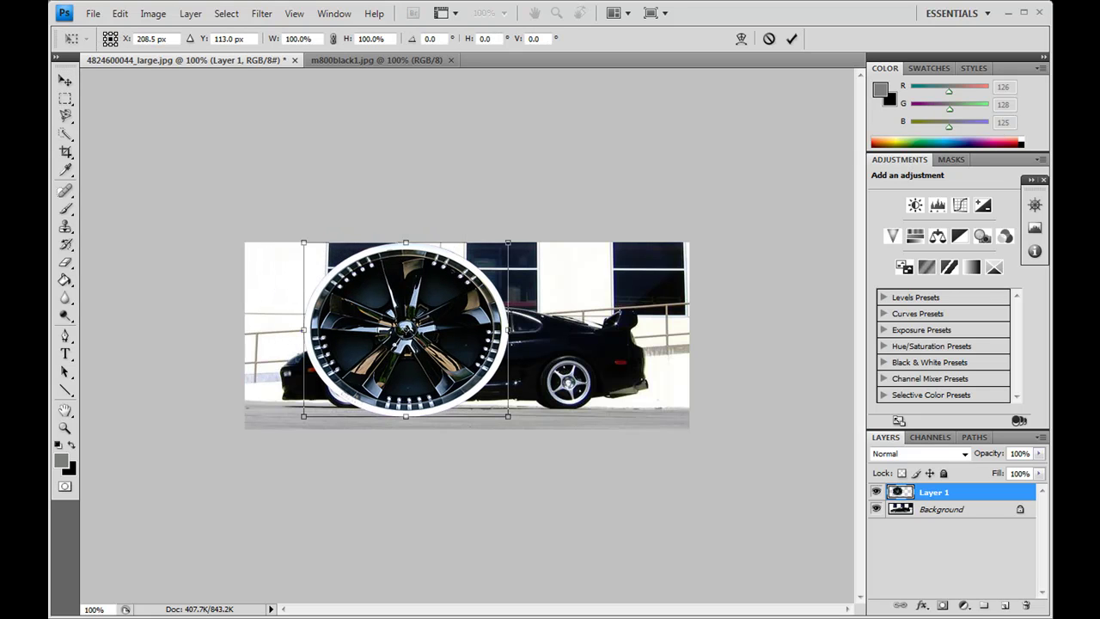
left_click_drag(508, 242, 330, 351)
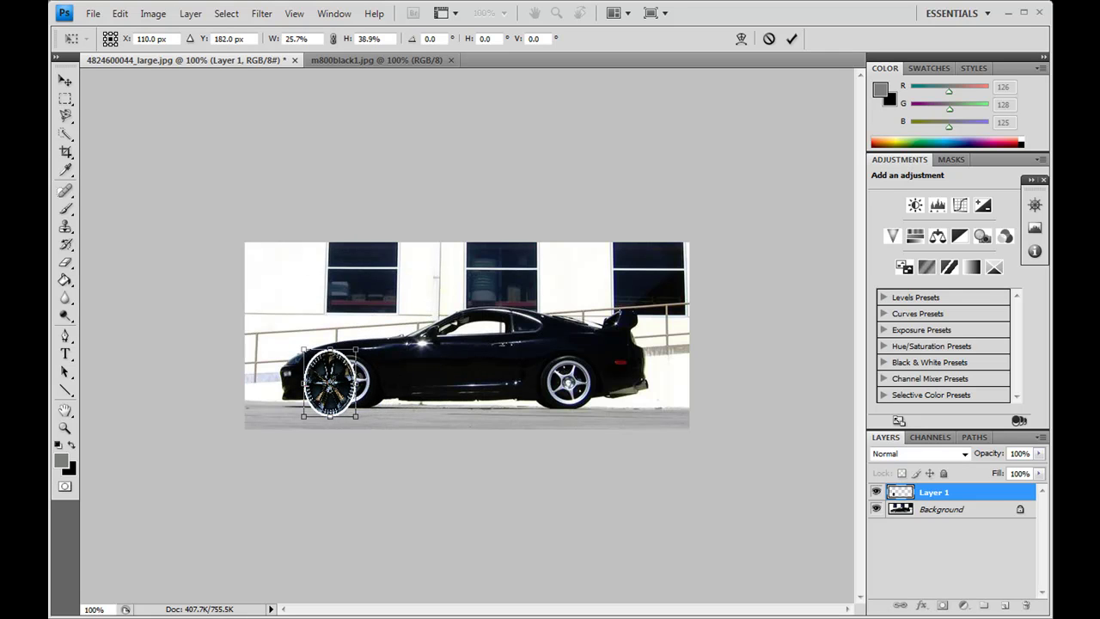
left_click_drag(358, 416, 567, 389)
key("Return")
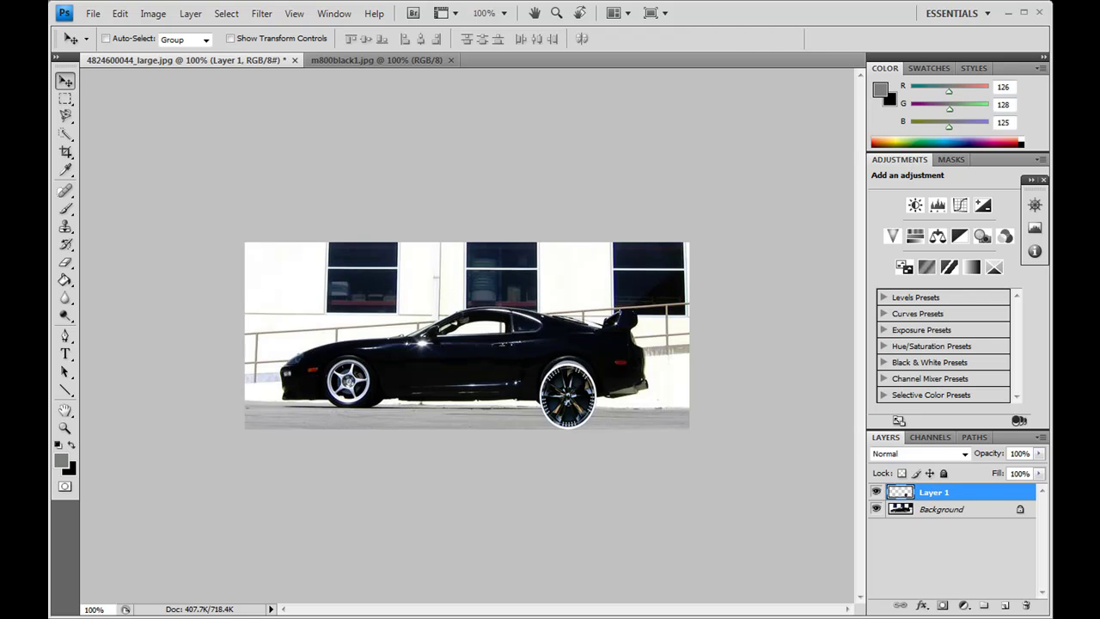
- Adjust the rim's size and proportions with Free Transform so it fits exactly inside the rear tire
key("ctrl+t")
left_click_drag(597, 427, 592, 405)
left_click_drag(538, 383, 590, 383)
key("Return")
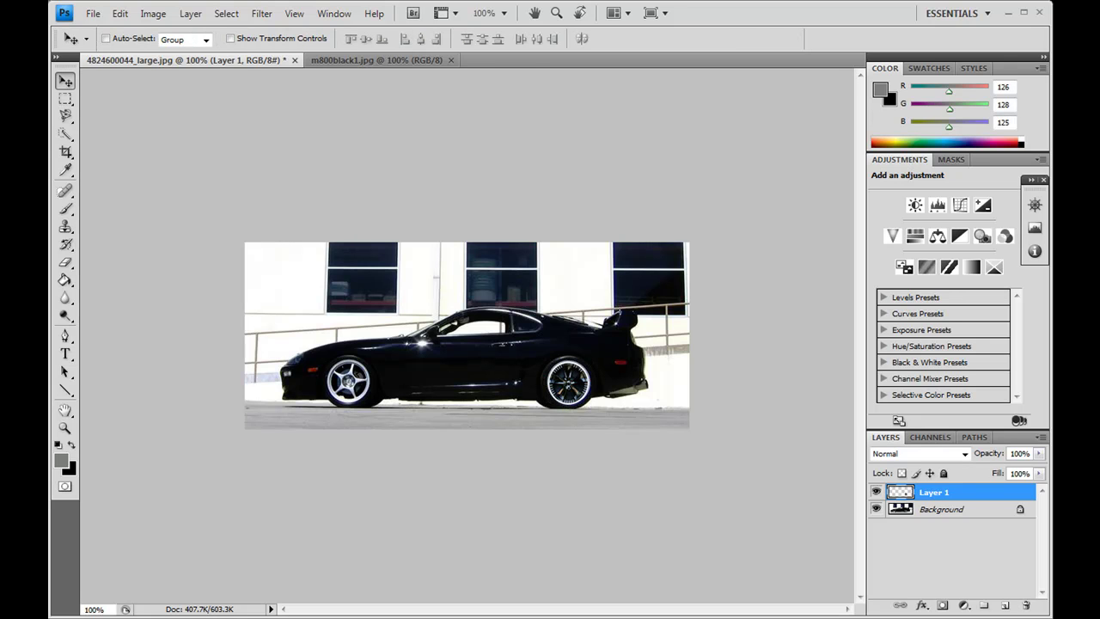
key("ctrl+t")
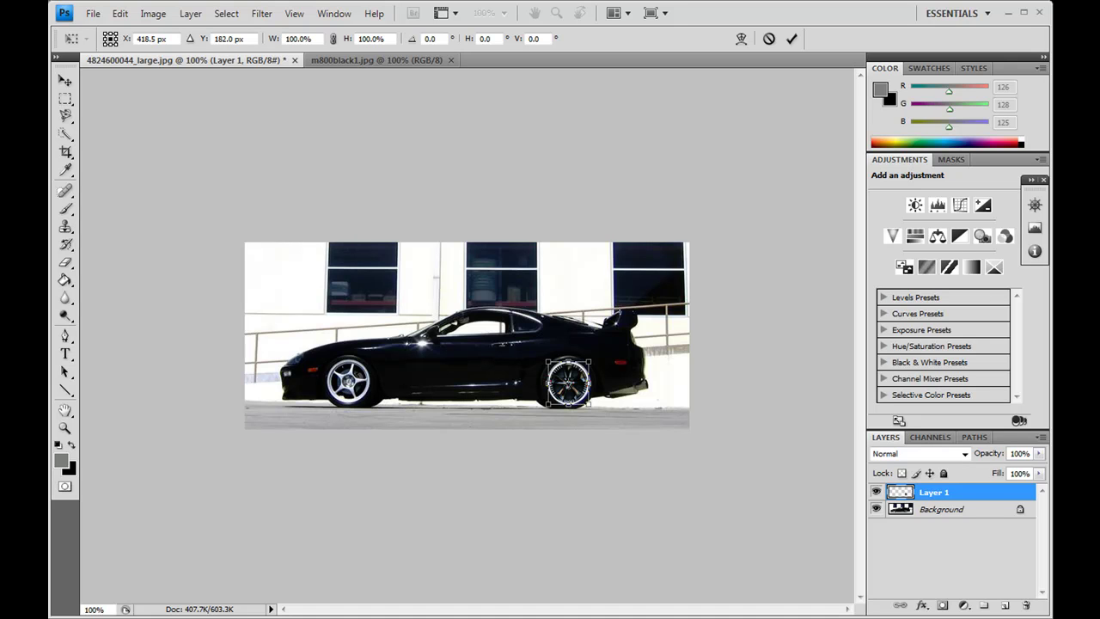
left_click(791, 39)
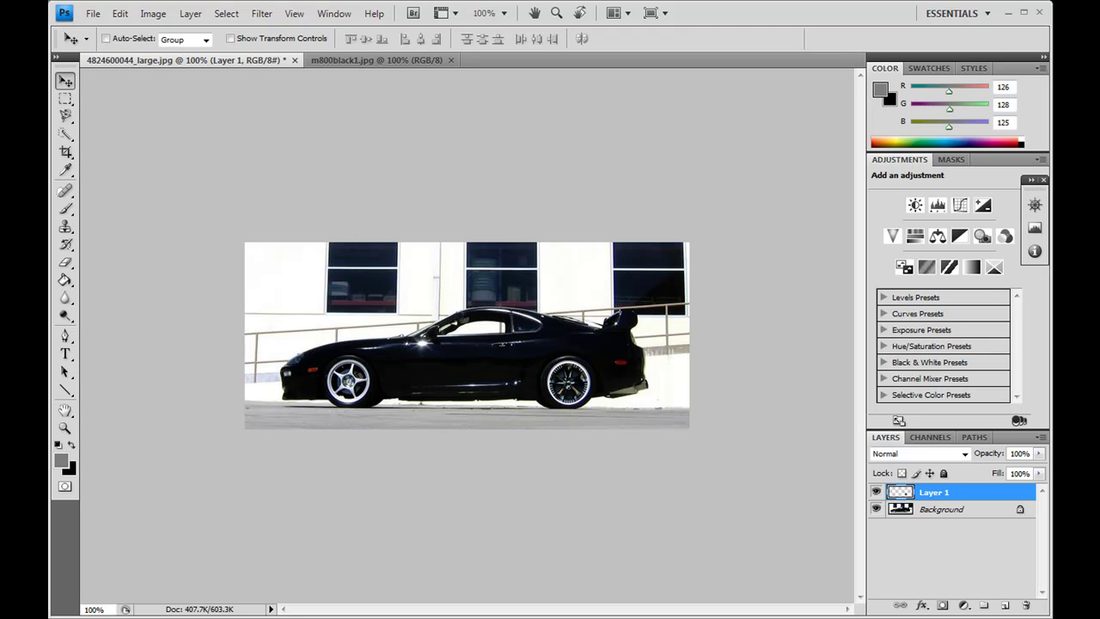
key("ctrl+a")
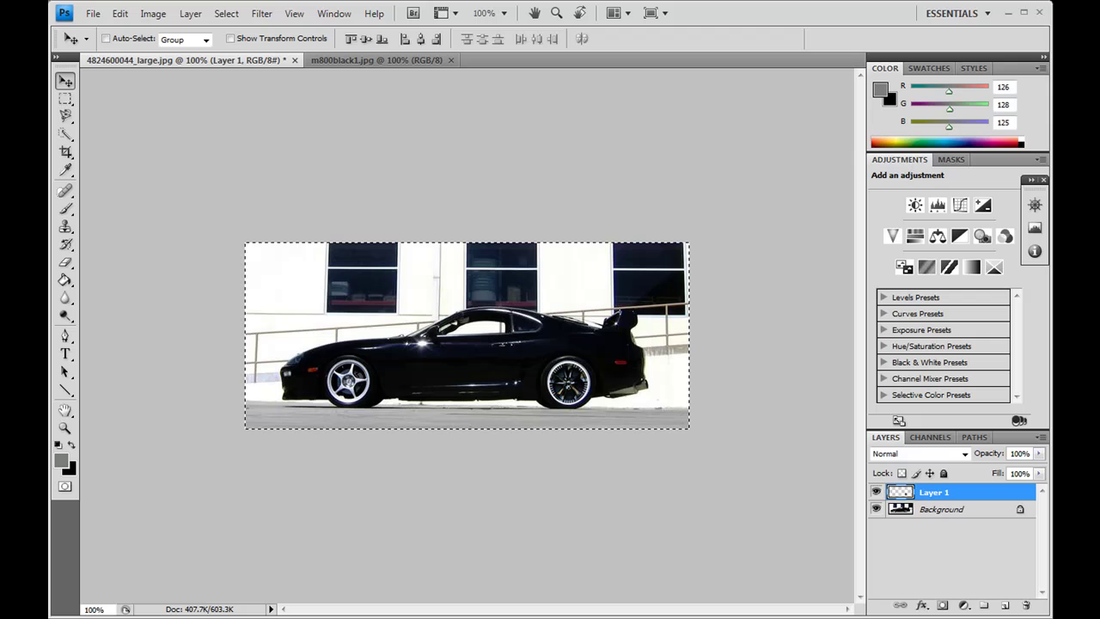
key("ctrl+d")
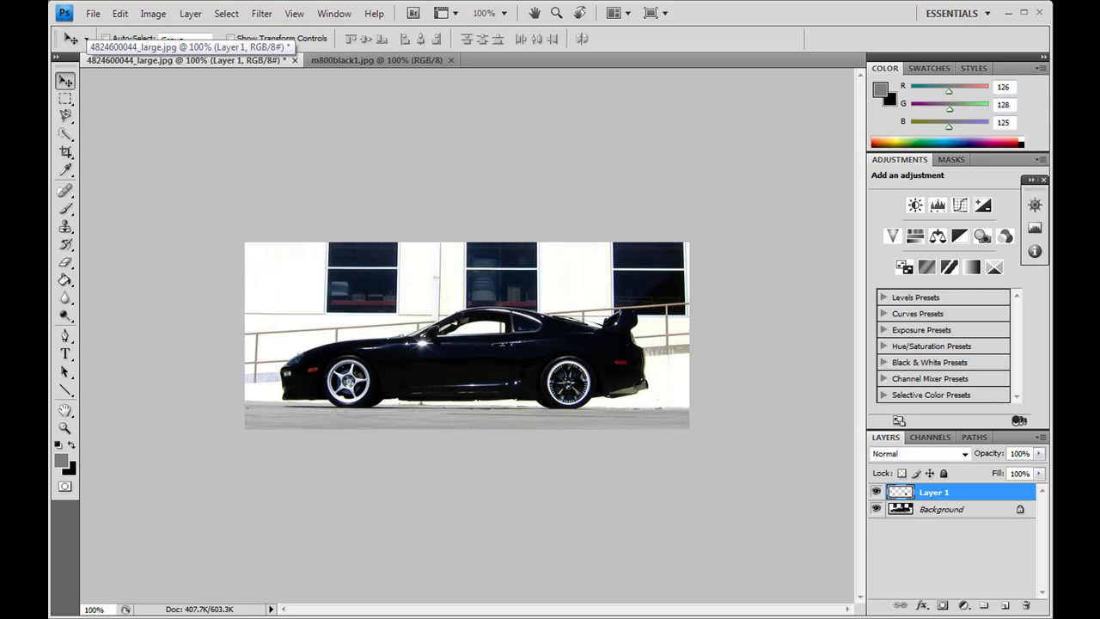
- Paste a second copy of the rim and scale it down to near wheel size above the car's front fender with Free Transform
key("ctrl+v")
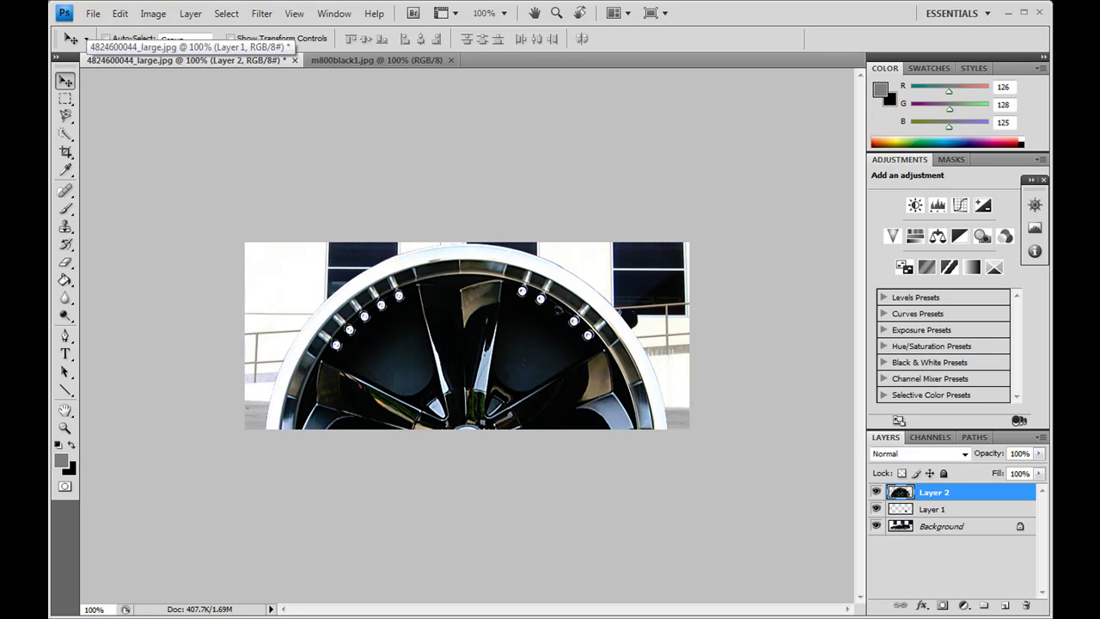
left_click_drag(467, 386, 420, 269)
key("ctrl+t")
left_click_drag(622, 532, 446, 354)
left_click_drag(218, 127, 369, 297)
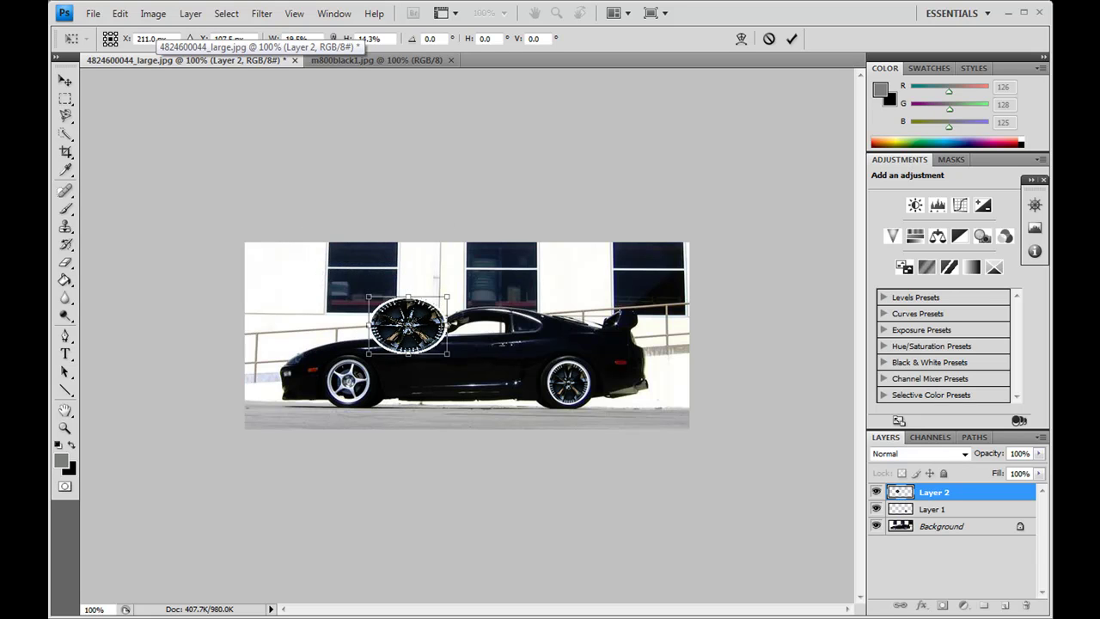
left_click_drag(447, 352, 428, 360)
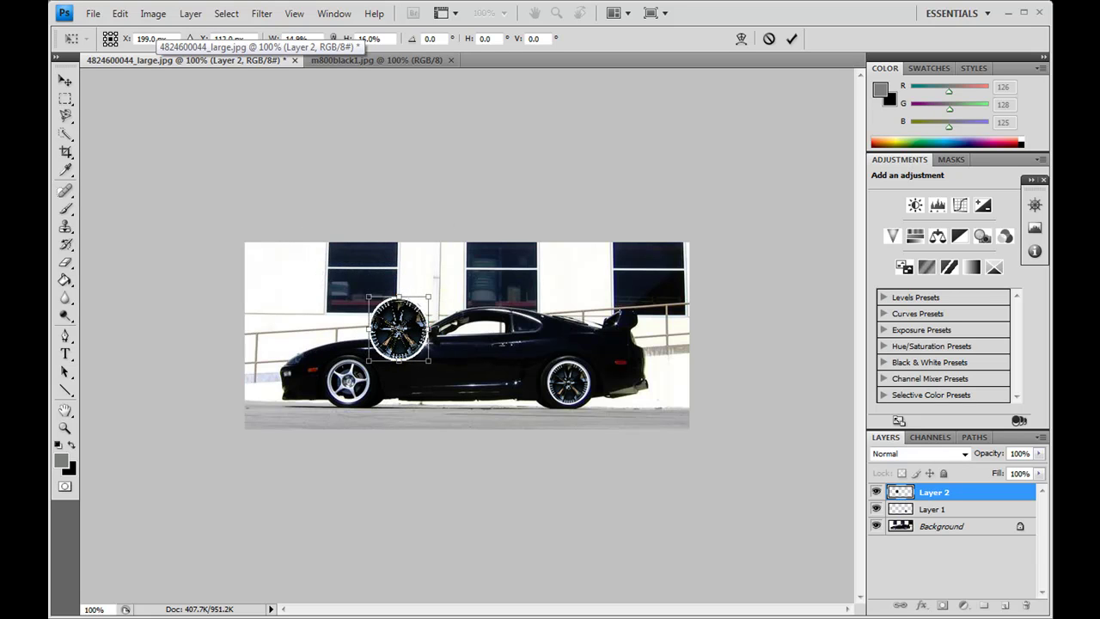
- Fit the second rim inside the car's front tire with Free Transform and rotate it about -137.3°
left_click_drag(399, 330, 327, 403)
key("ctrl+t")
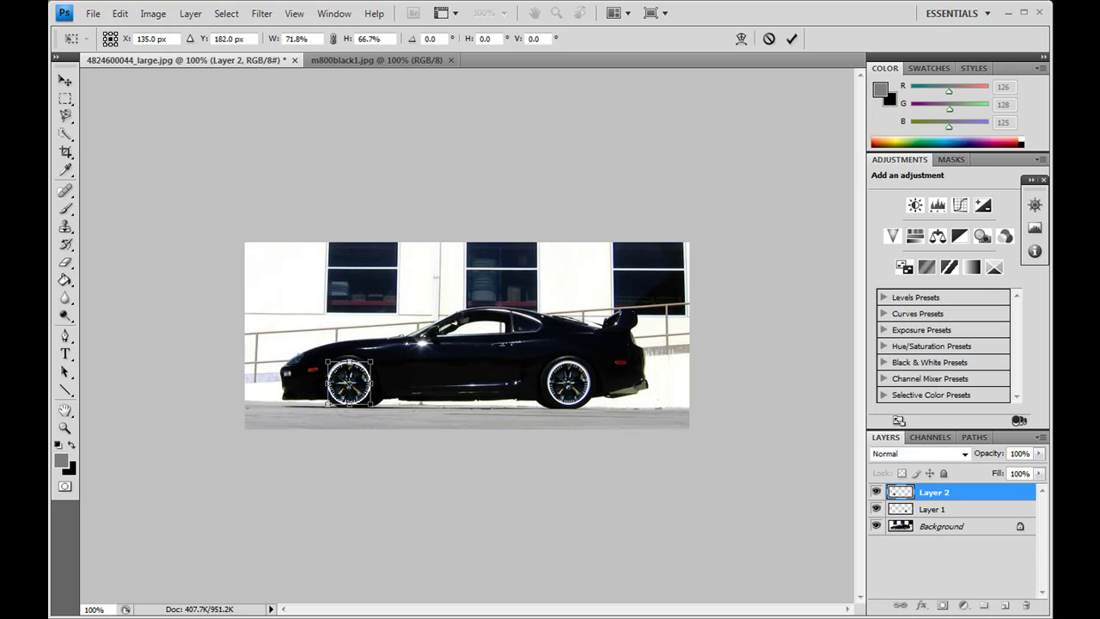
left_click_drag(326, 359, 325, 354)
key("ctrl+z")
left_click_drag(372, 382, 369, 381)
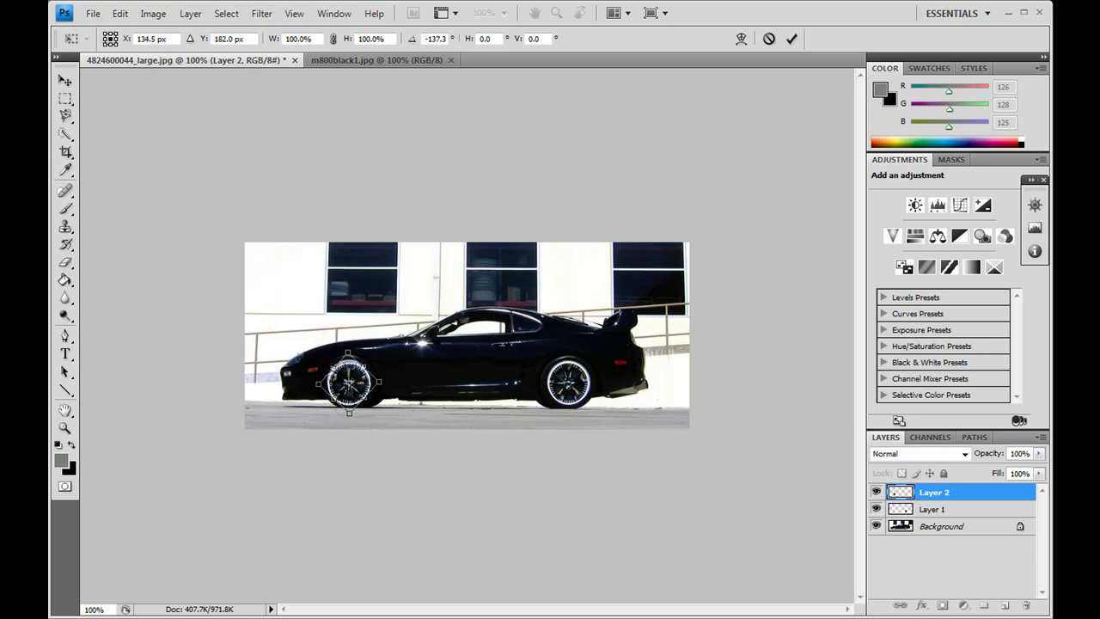
left_click(791, 39)
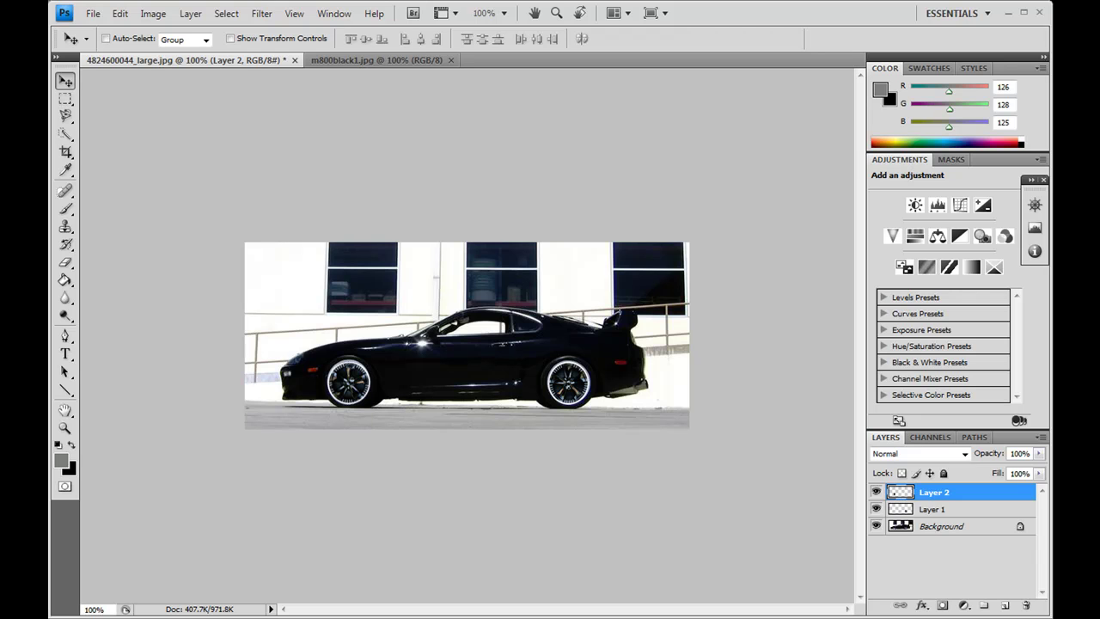
left_click(93, 13)
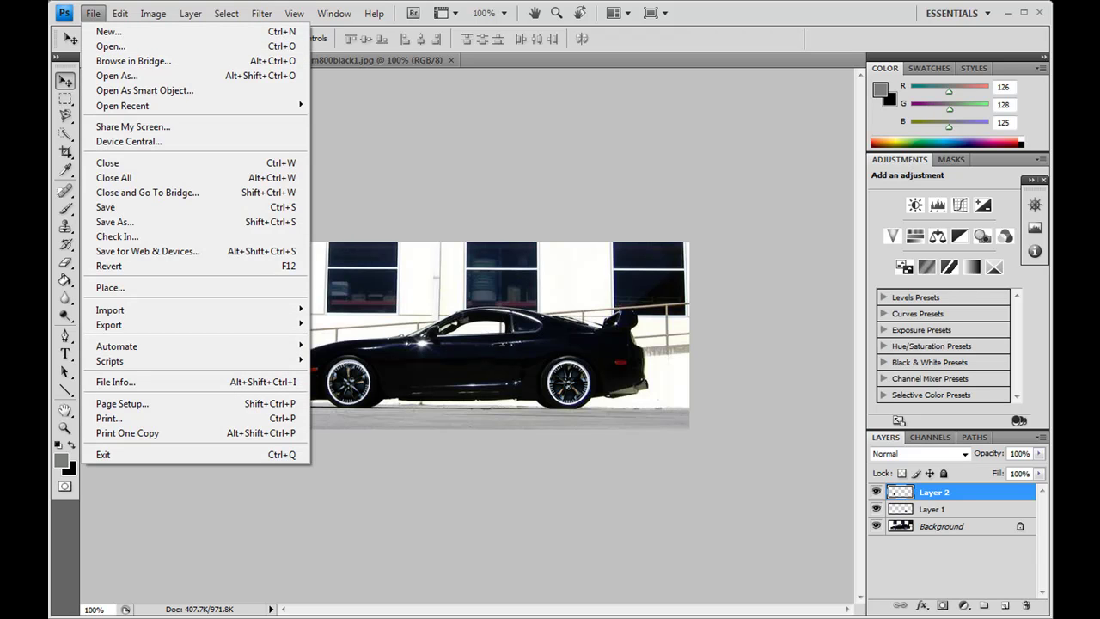
left_click(121, 219)
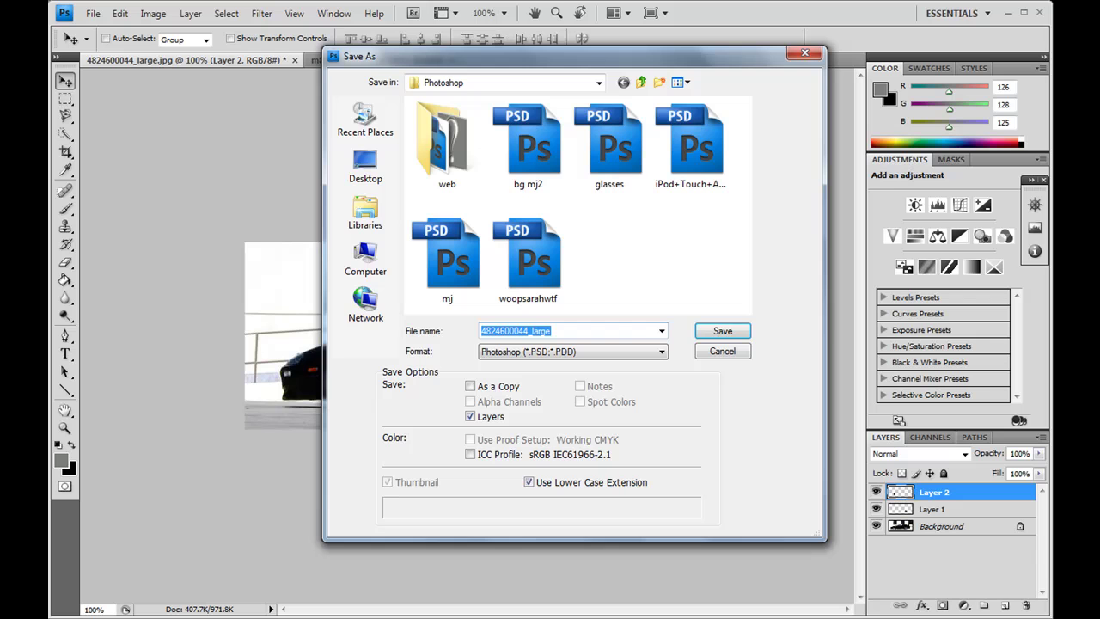
left_click(572, 352)
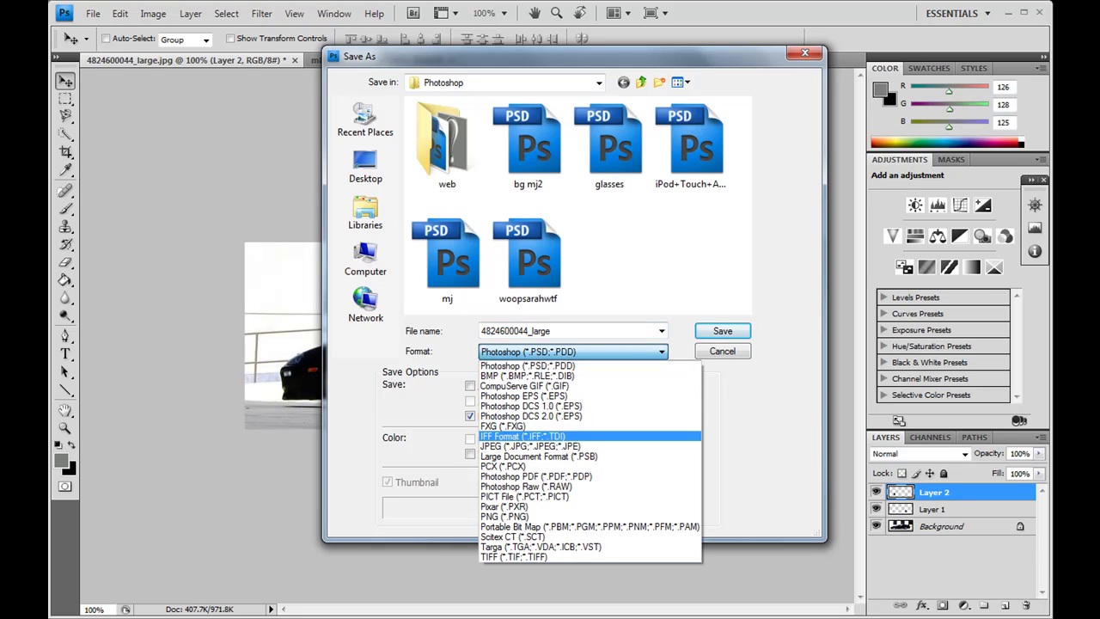
left_click(572, 446)
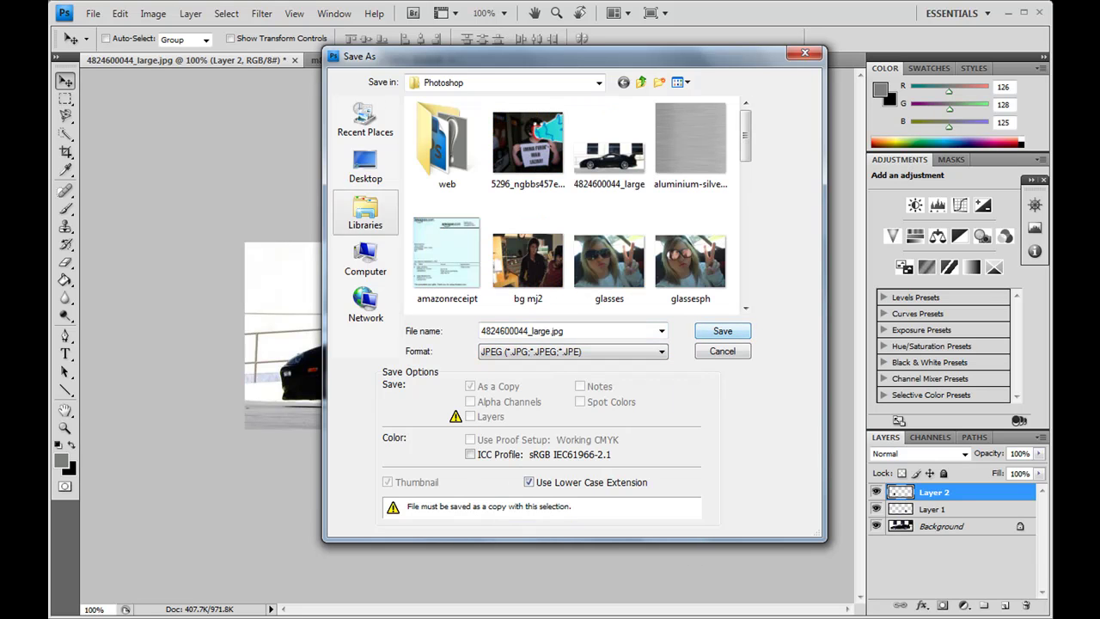
left_click(365, 168)
left_click(722, 331)
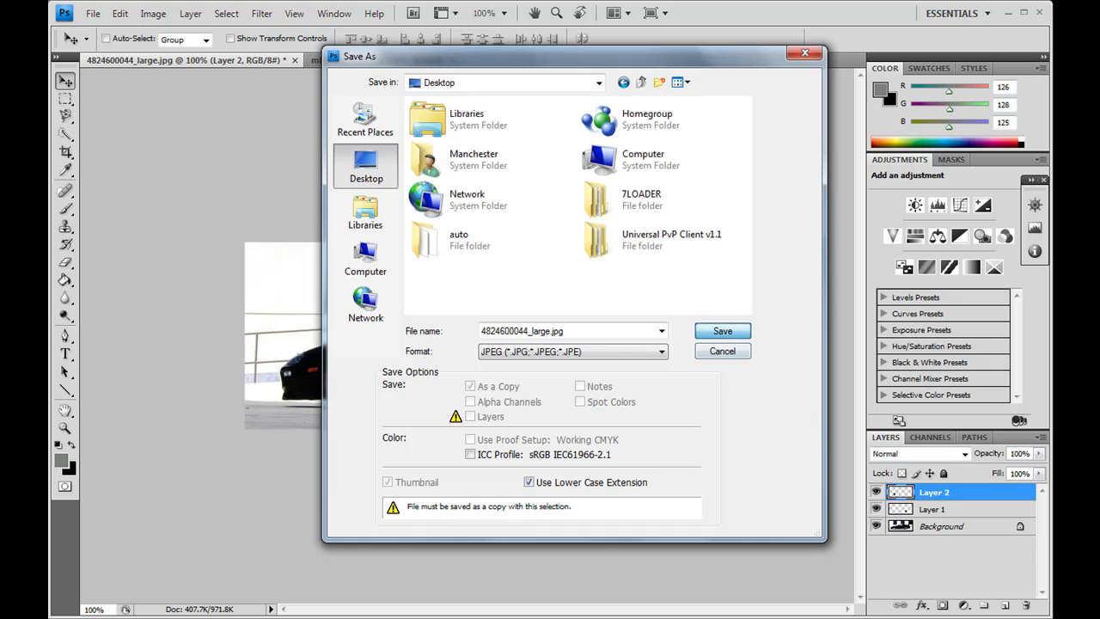
left_click(658, 168)
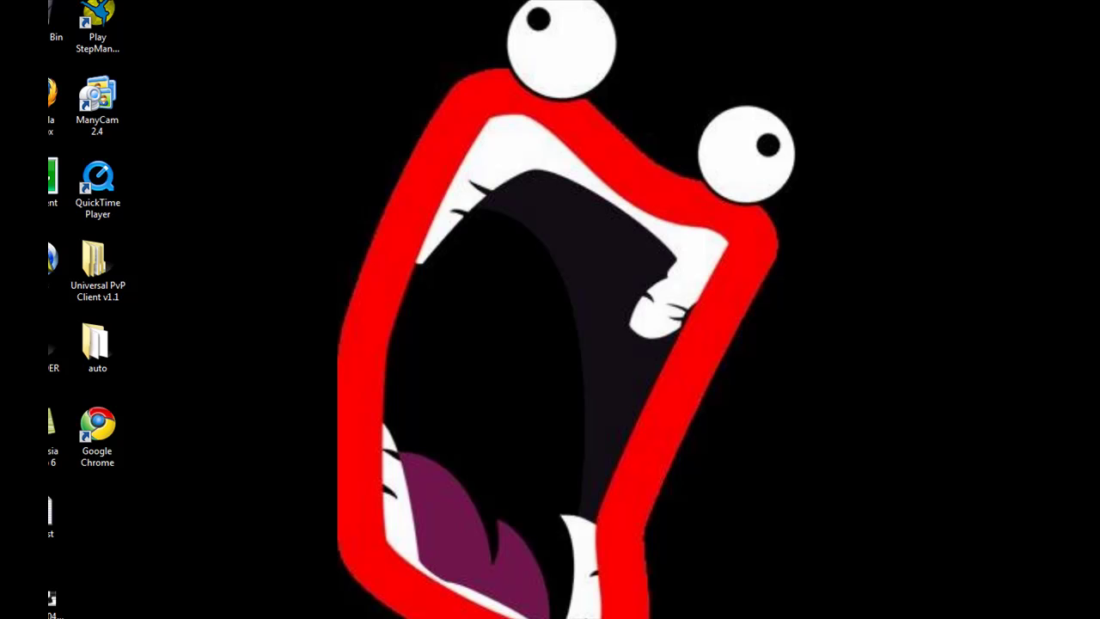
left_click_drag(51, 599, 561, 350)
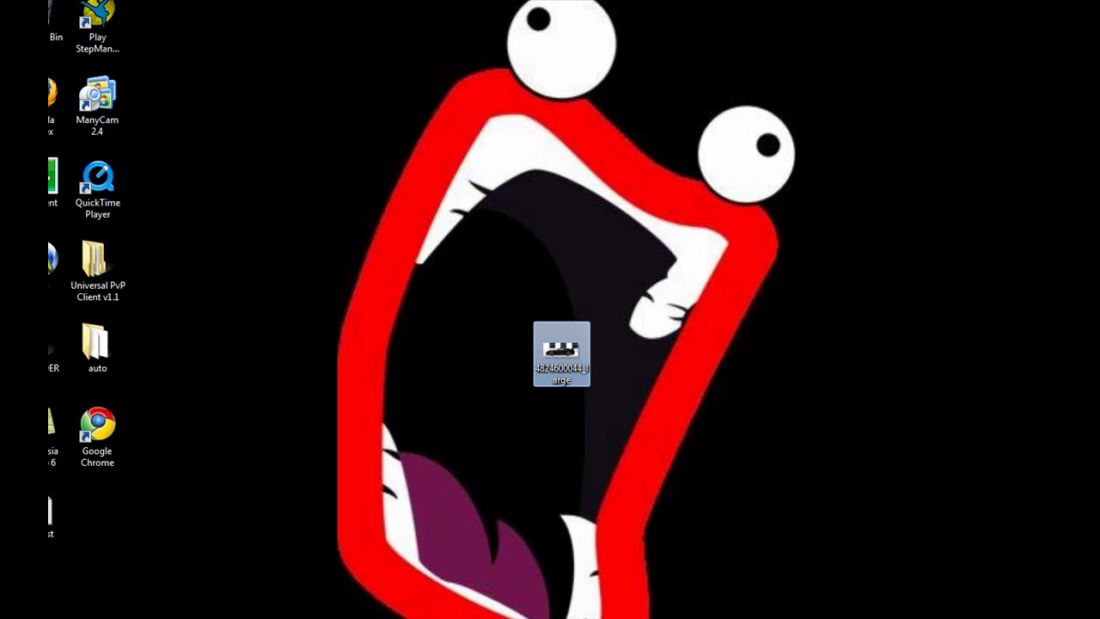
double_click(562, 348)
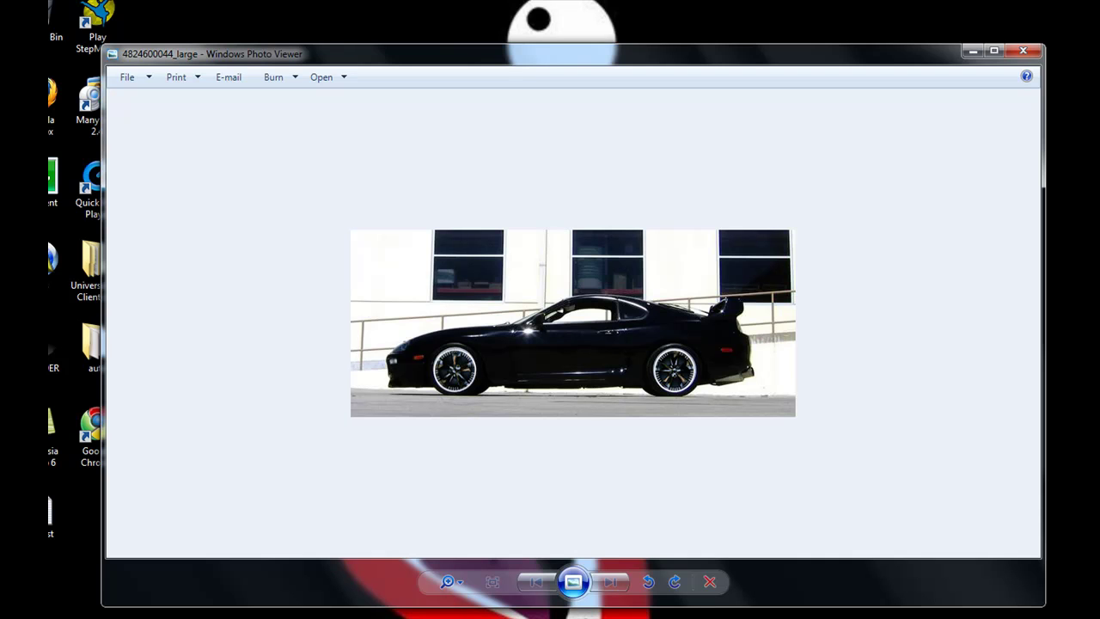
left_click(1023, 51)
left_click_drag(561, 348, 57, 22)
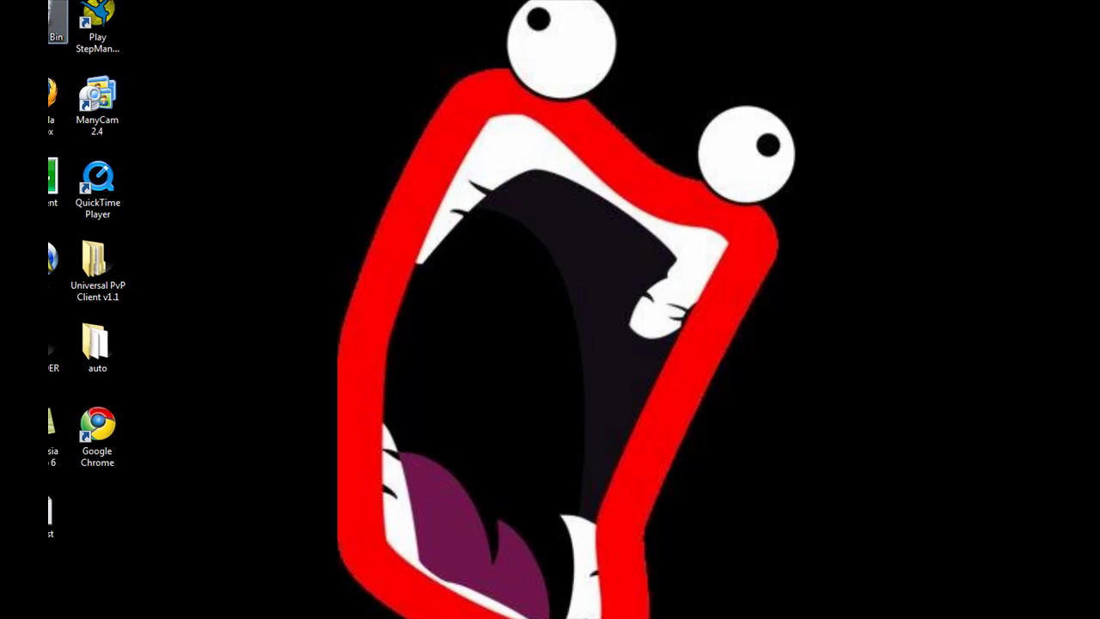
right_click(57, 21)
left_click(86, 40)
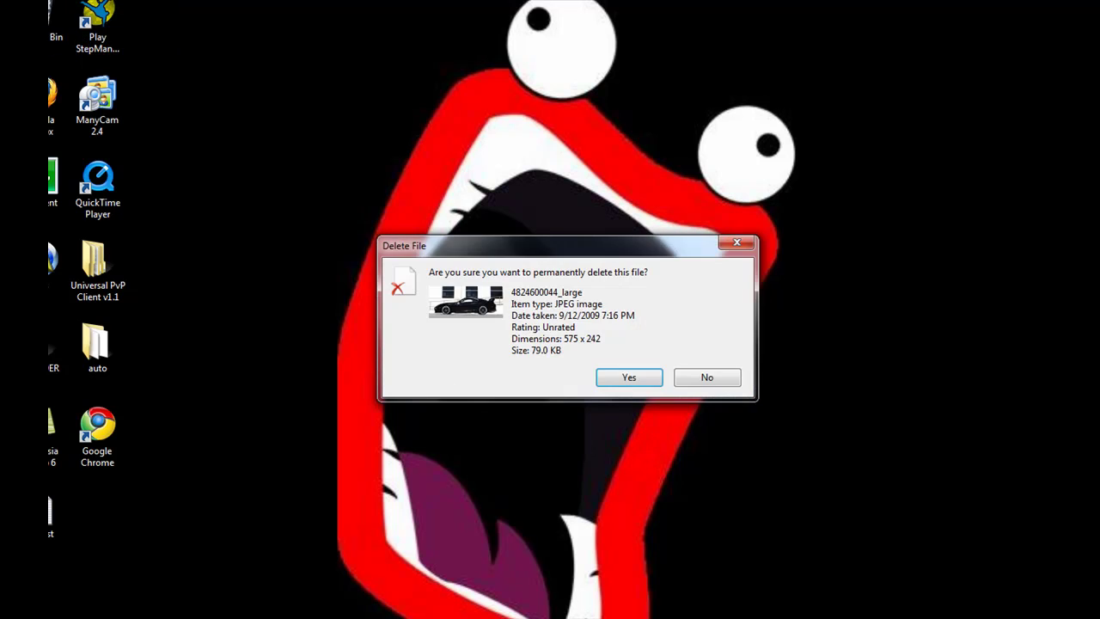
key("Return")
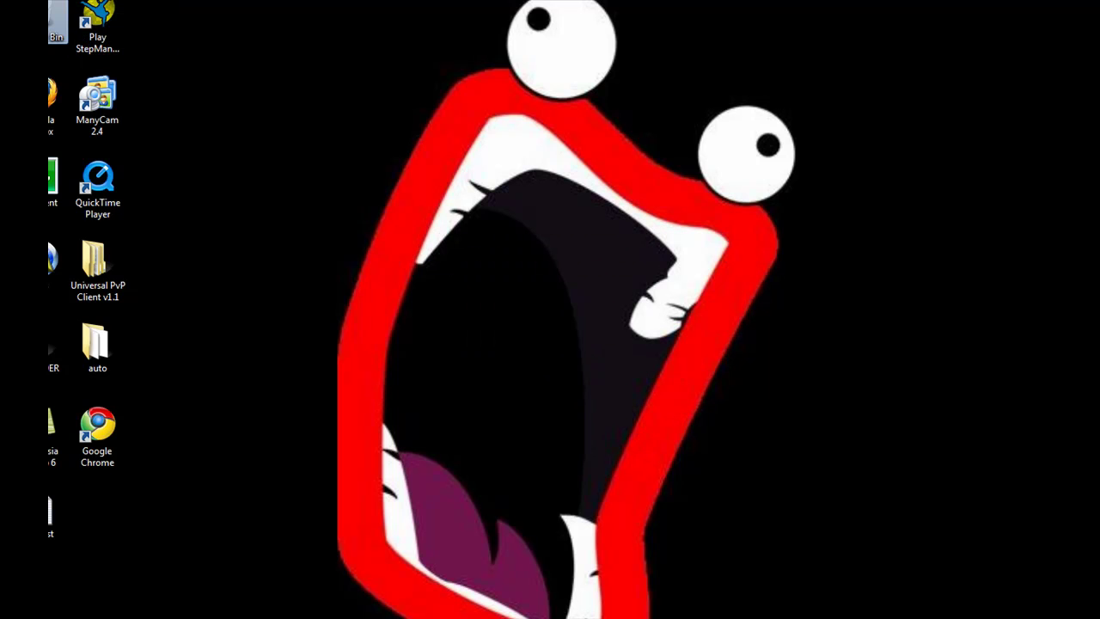